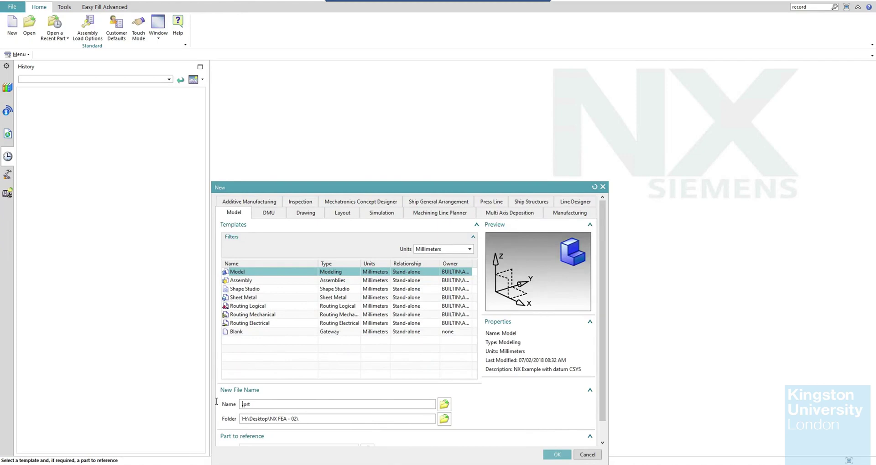
Create a millimetre model part named Beam-T3 and start a sketch on the default XY plane.
text(m-T3)
click(556, 455)
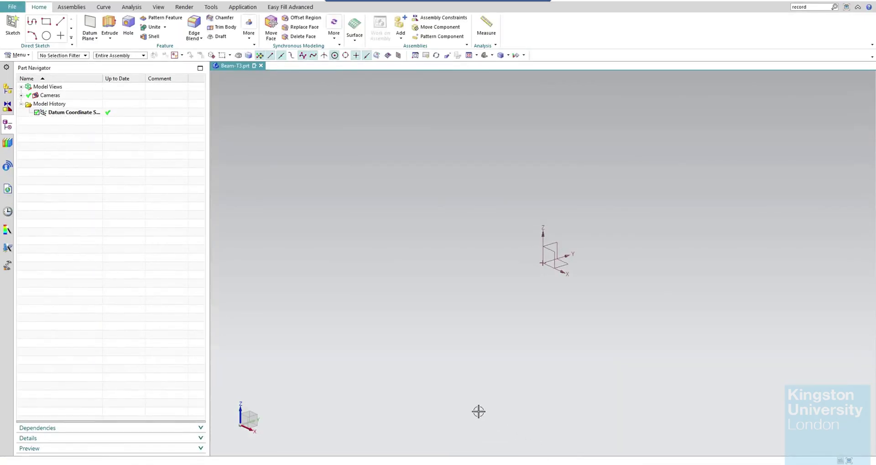
click(17, 33)
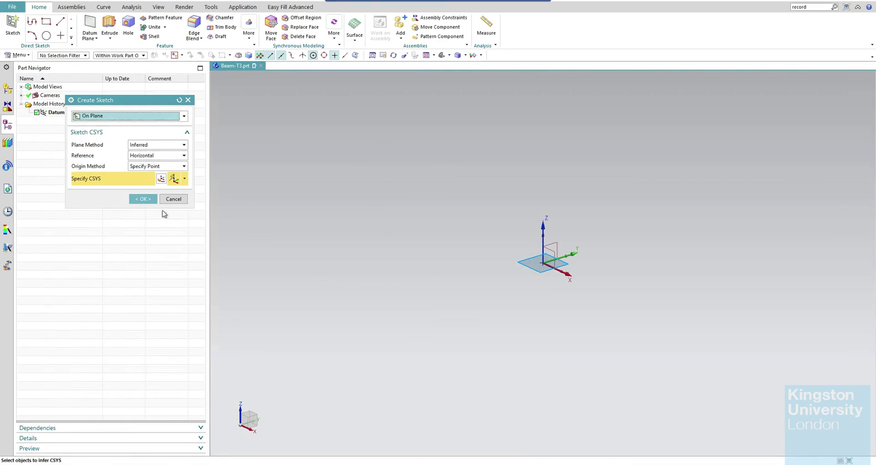
click(144, 200)
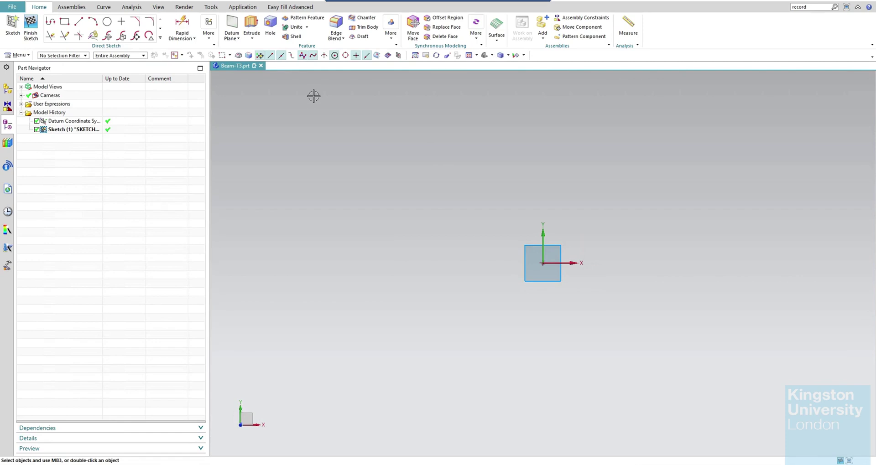
Draw a vertical line 50 mm long upward from the sketch origin.
click(78, 22)
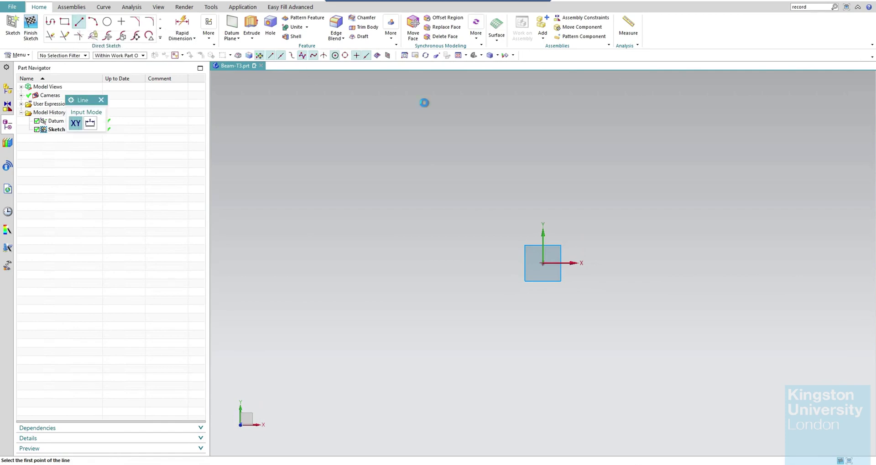
click(542, 263)
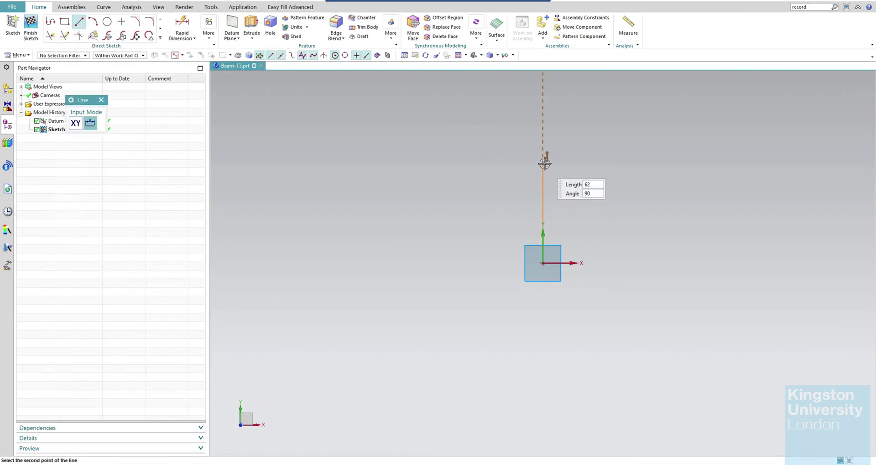
text(50)
key(Tab)
key(Return)
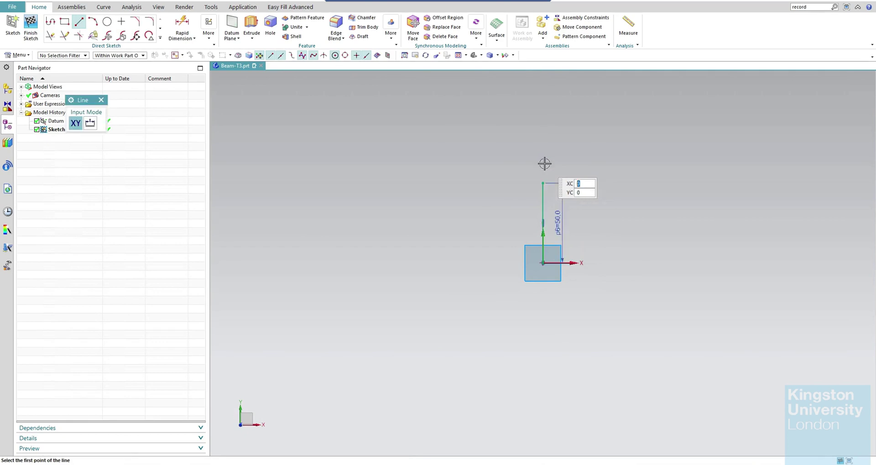
key(Escape)
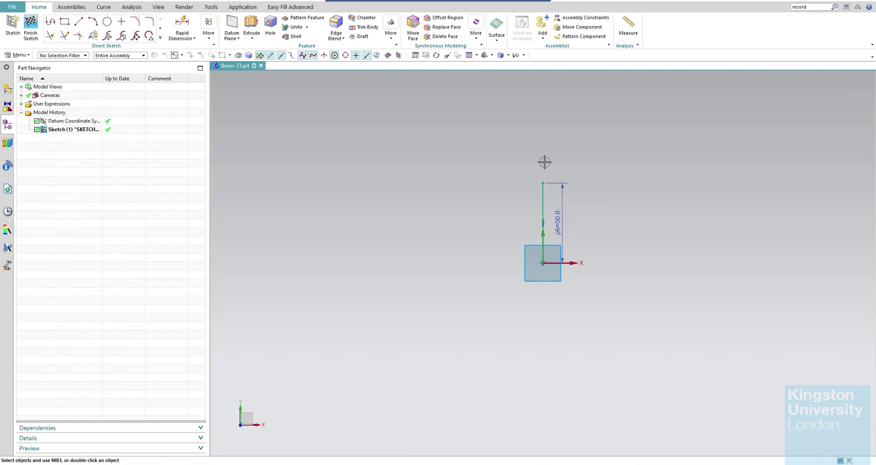
Convert the vertical line to a reference line and remove it from the sketch.
right_click(543, 201)
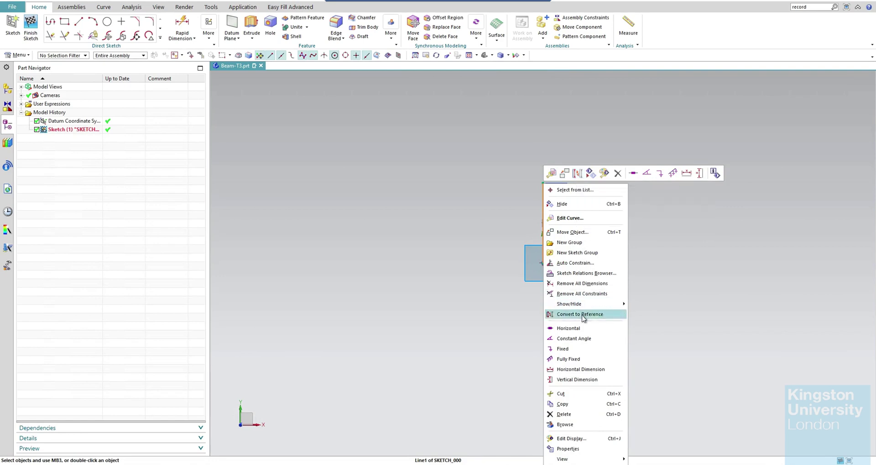
click(581, 315)
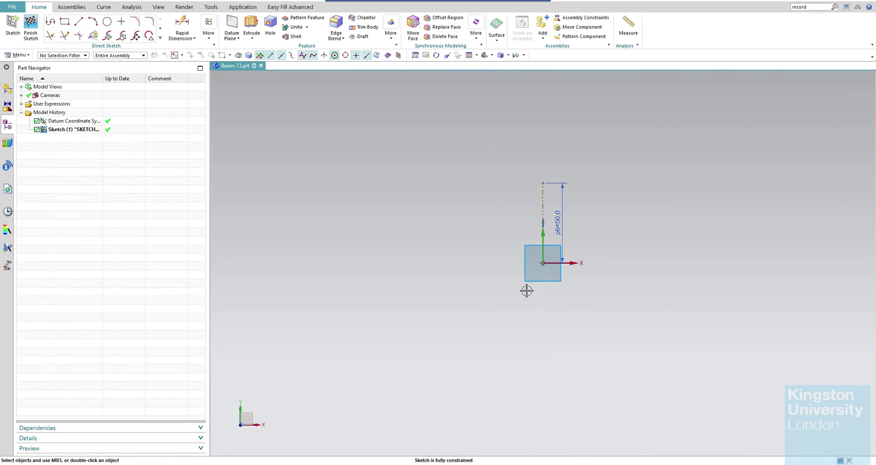
key(super)
click(506, 245)
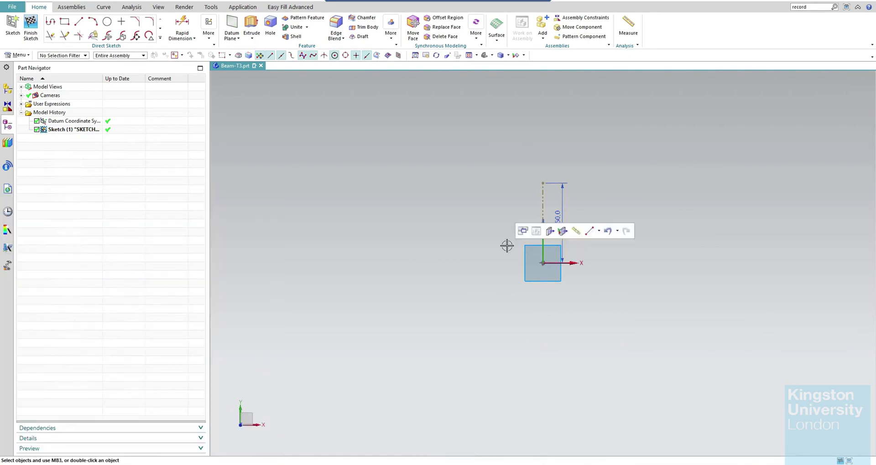
key(ctrl+b)
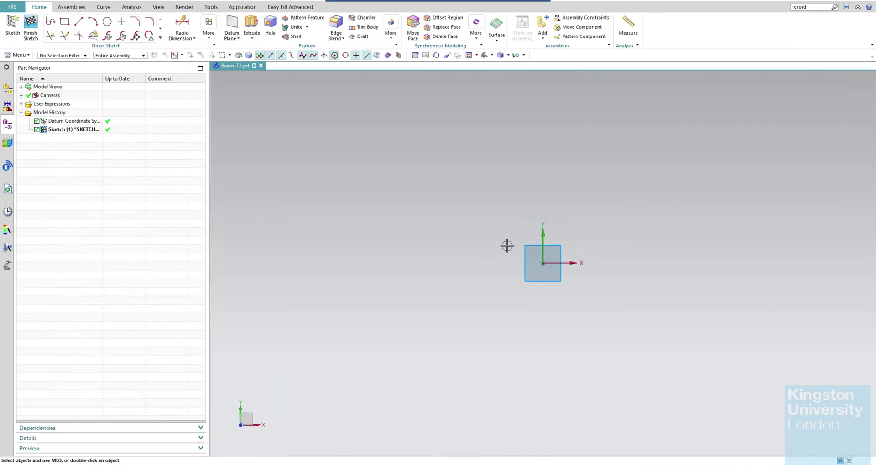
Draw a 100 by 100 mm rectangle from its center at the sketch origin, aligned with the X axis.
click(67, 26)
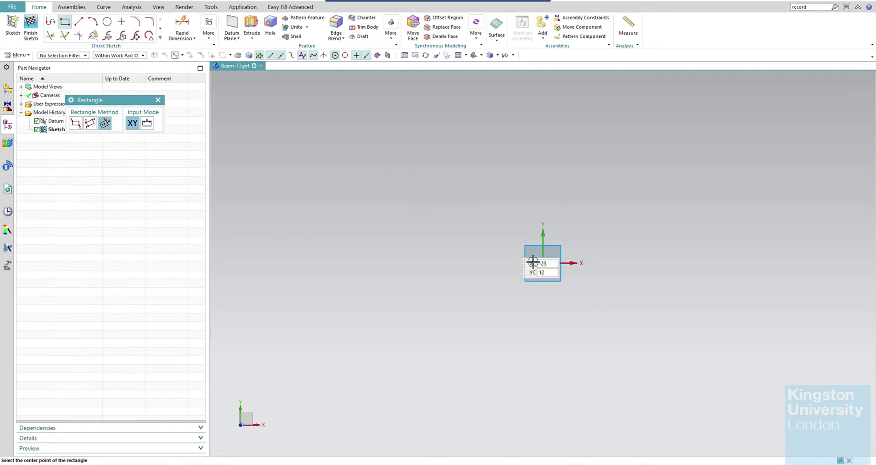
click(543, 263)
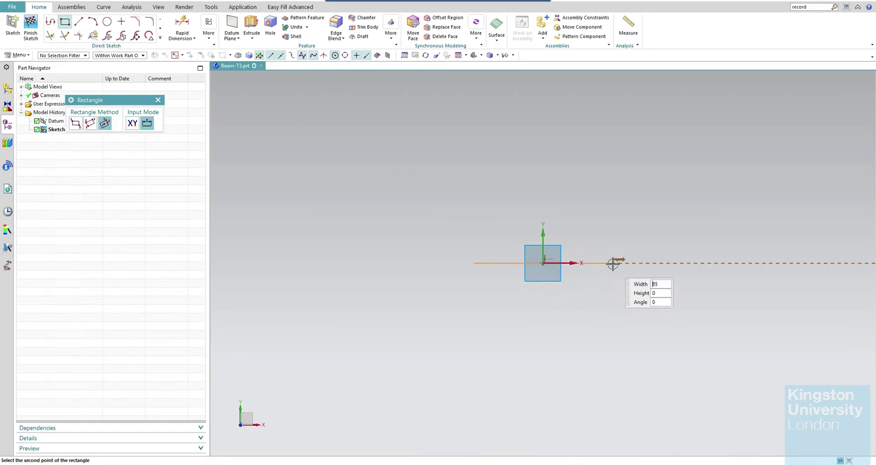
click(654, 263)
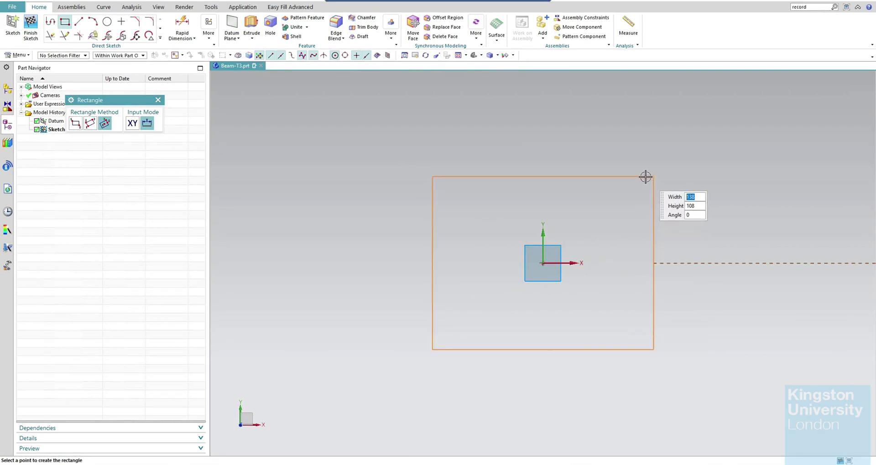
text(100)
key(Tab)
text(100)
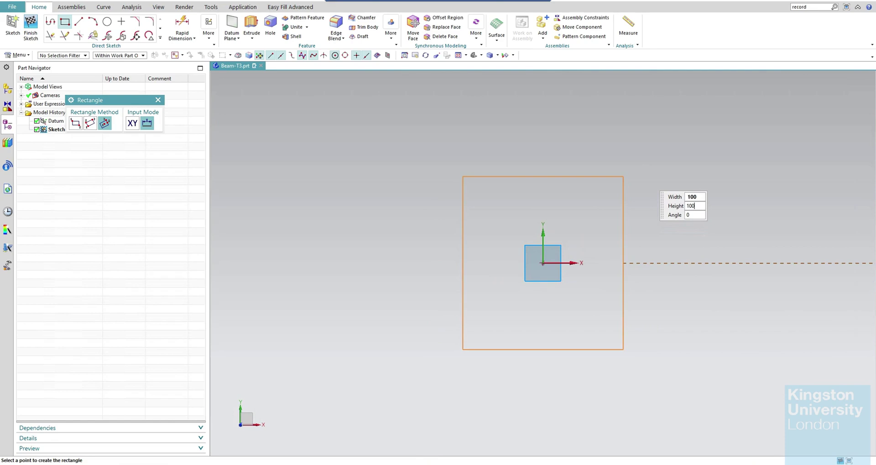
key(Return)
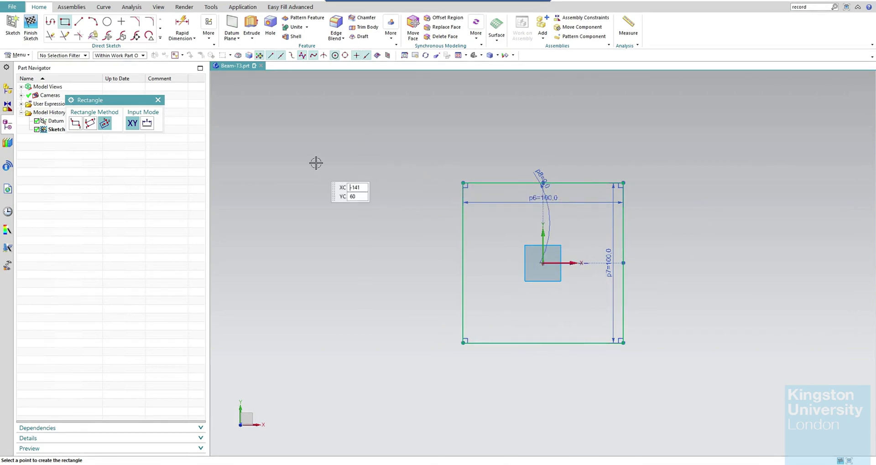
Offset the square's four edges outward by 10 mm as a single copy and finish the sketch.
click(161, 40)
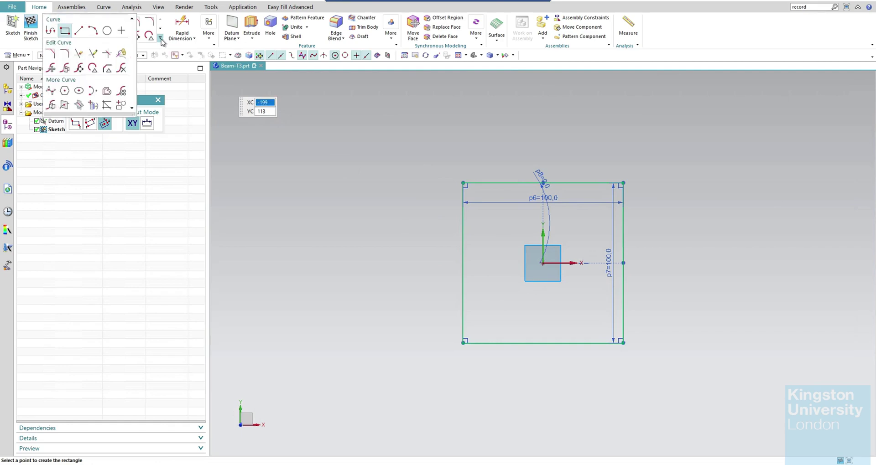
click(106, 91)
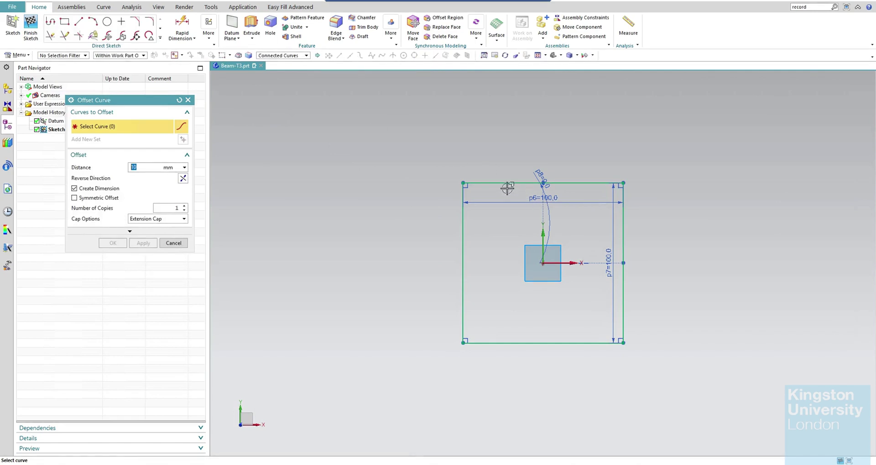
click(462, 212)
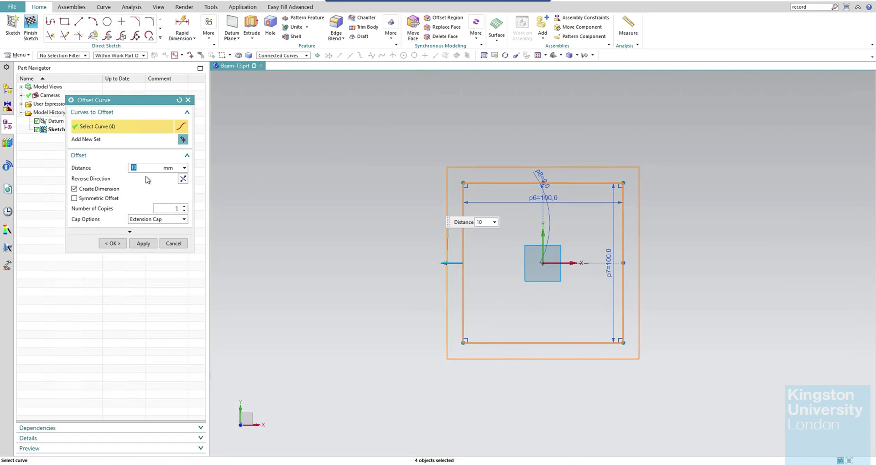
text(10)
click(112, 243)
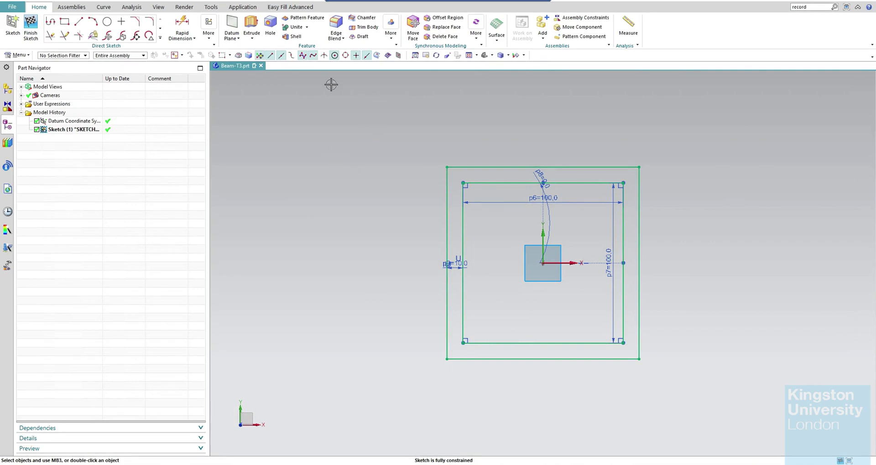
click(30, 23)
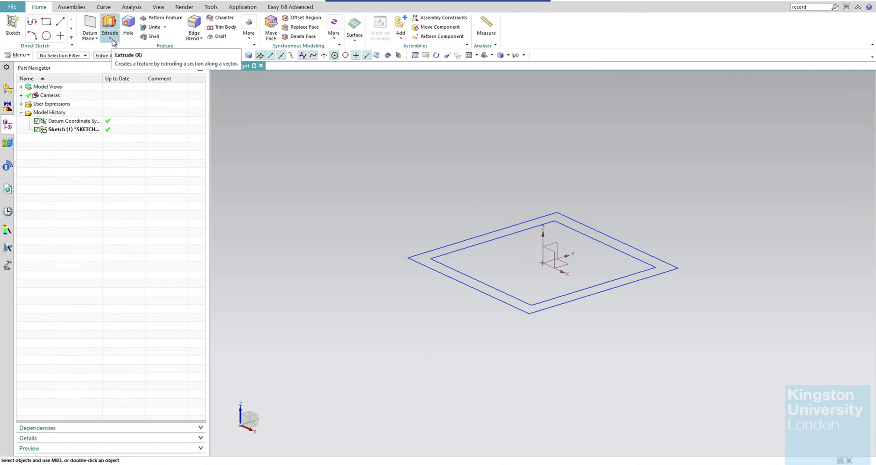
Extrude both square profiles as a hollow beam using a symmetric value of 750 mm.
click(111, 22)
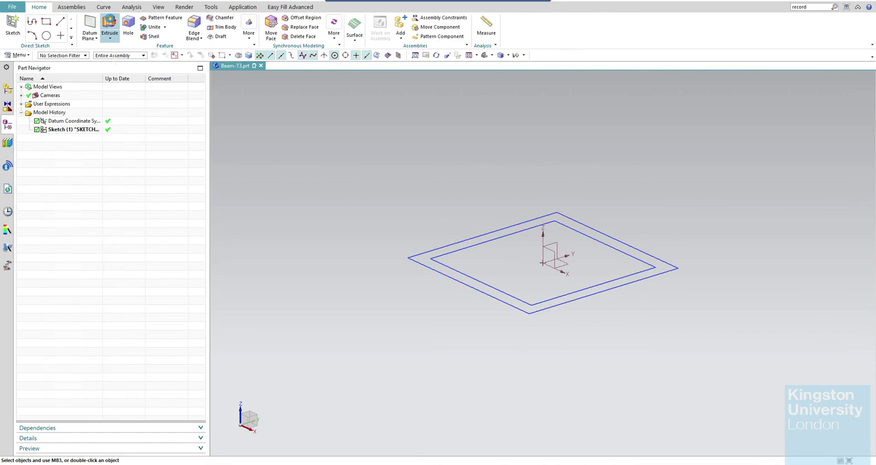
click(491, 232)
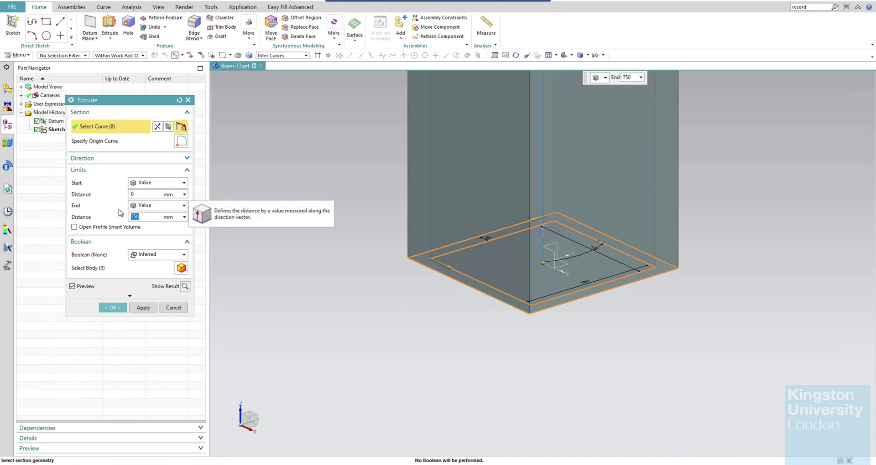
click(159, 206)
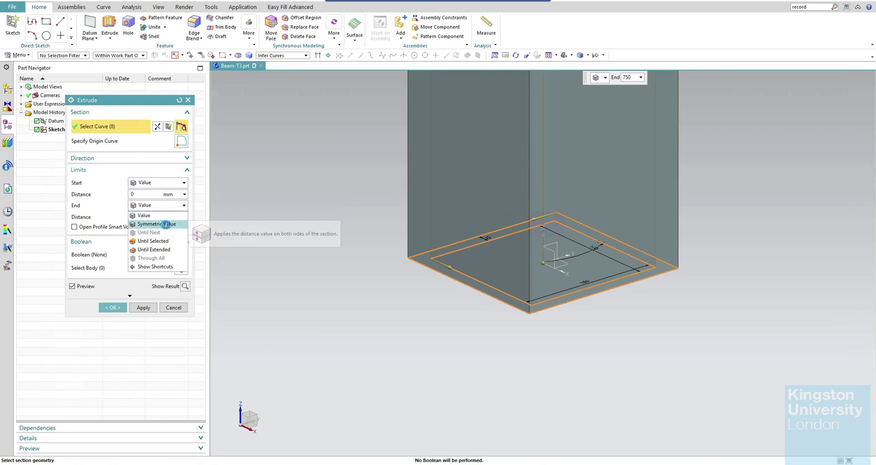
click(167, 224)
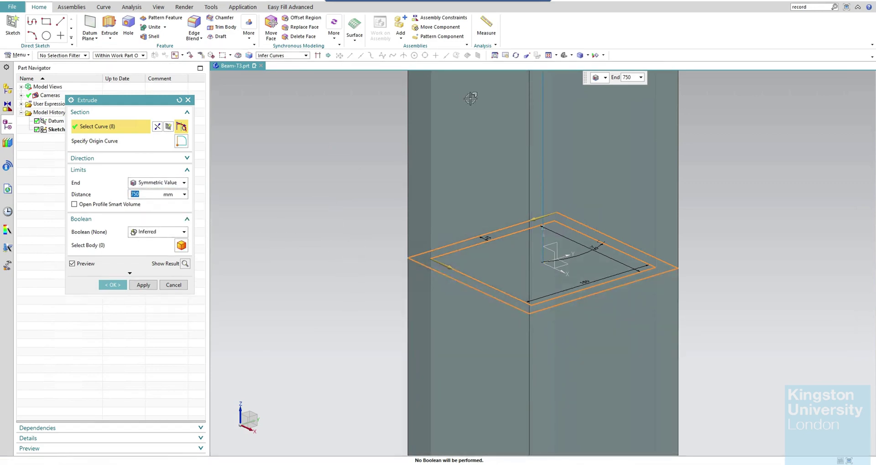
click(547, 55)
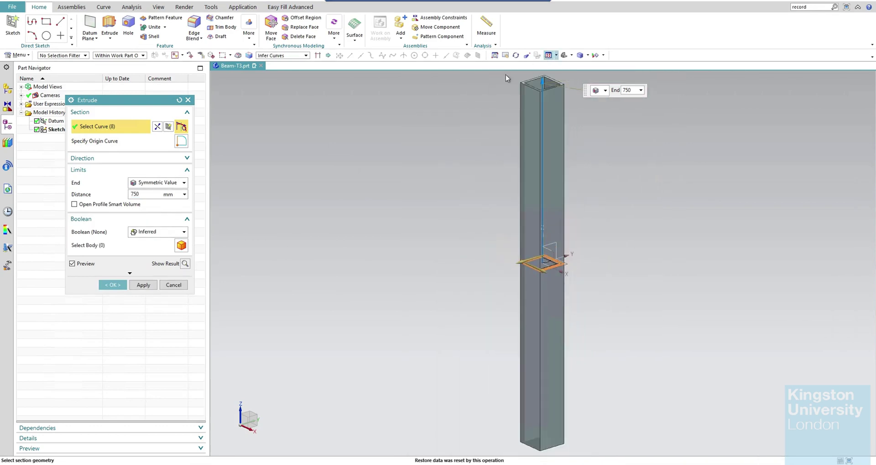
click(114, 285)
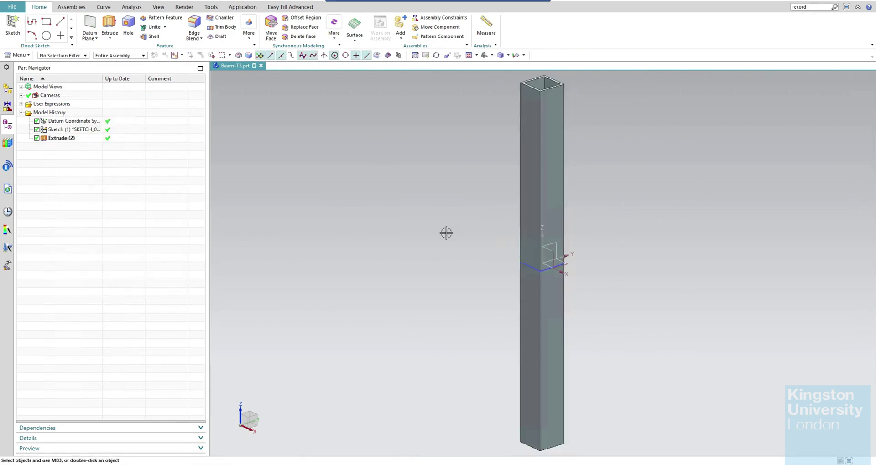
Save the hollow beam part file.
middle_drag(454, 195, 484, 135)
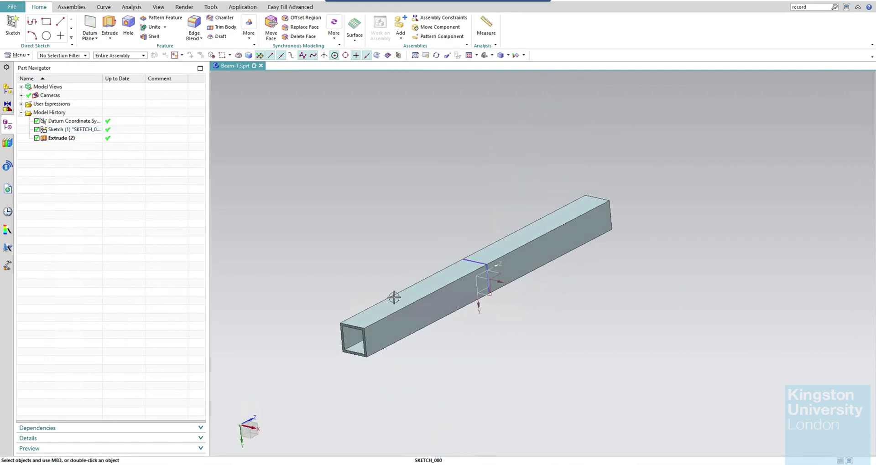
click(495, 257)
key(Escape)
middle_drag(518, 329, 545, 312)
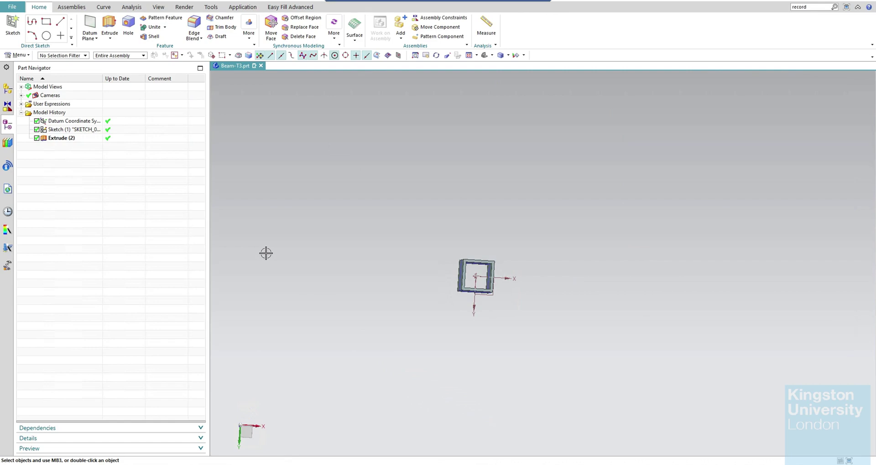
key(ctrl+s)
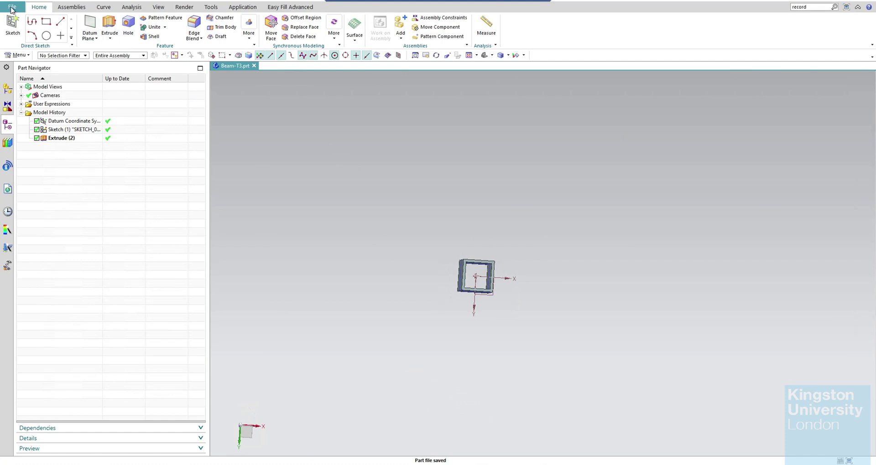
Switch the beam part from modeling to the Pre/Post simulation application.
click(12, 8)
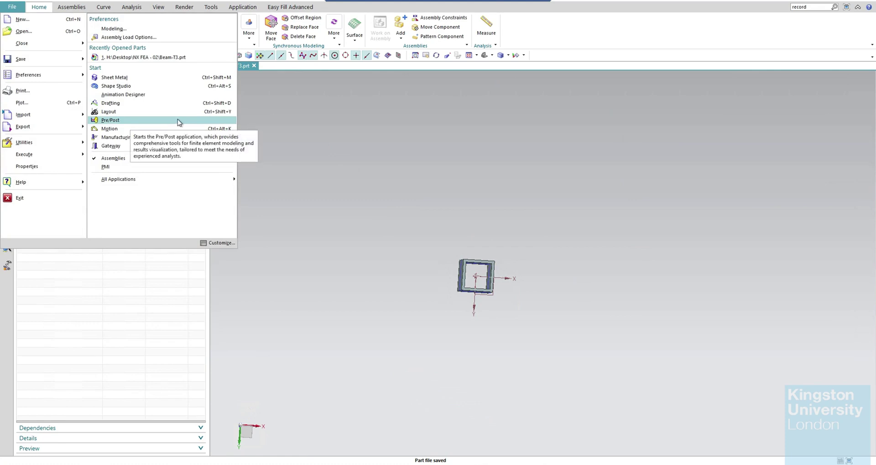
click(266, 119)
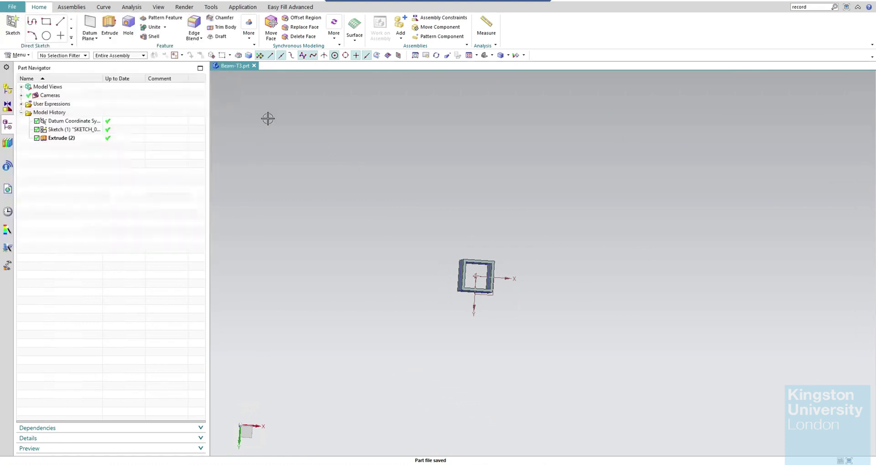
click(242, 7)
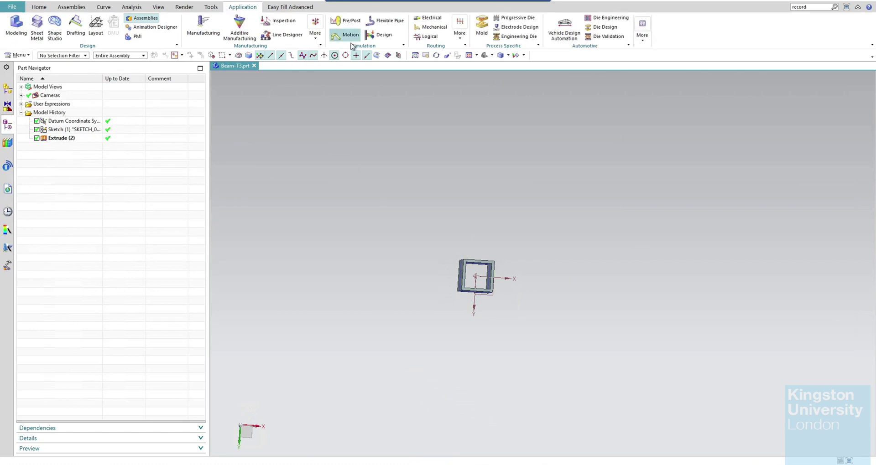
click(345, 20)
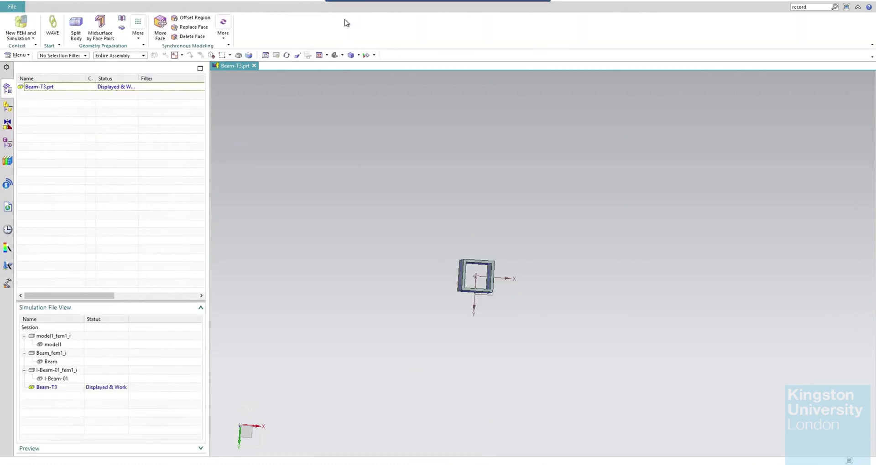
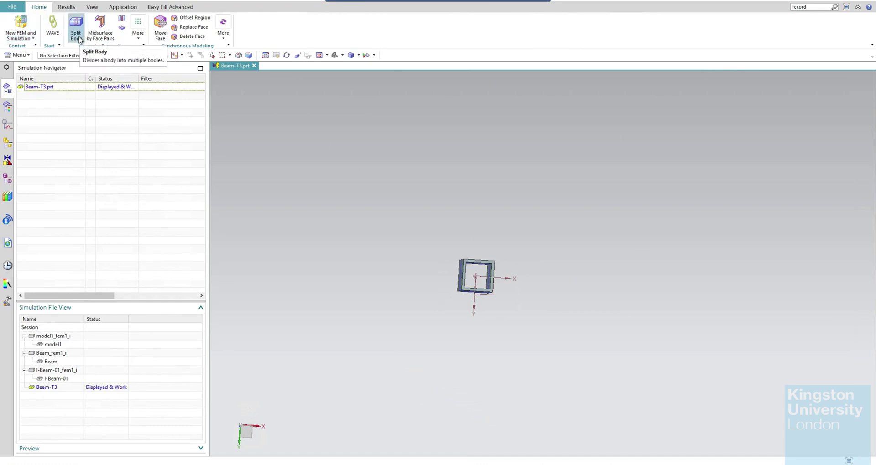
Split the hollow beam body into two halves at mid-length using the XY datum plane.
middle_drag(587, 191, 517, 186)
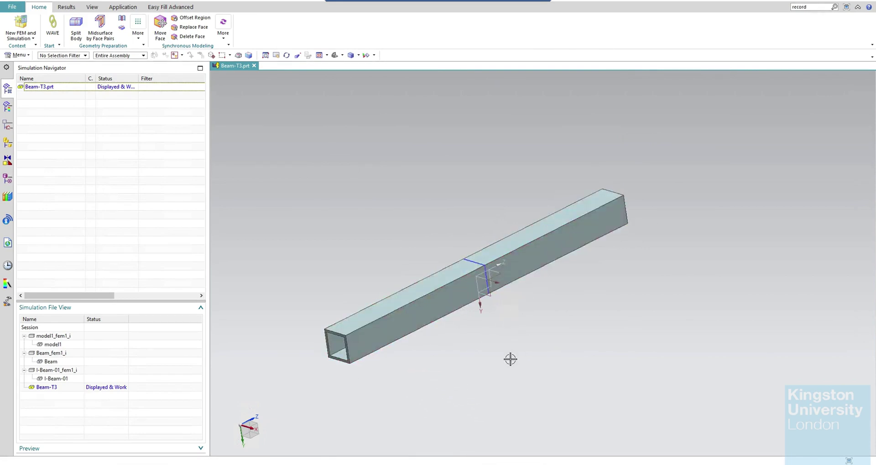
click(77, 27)
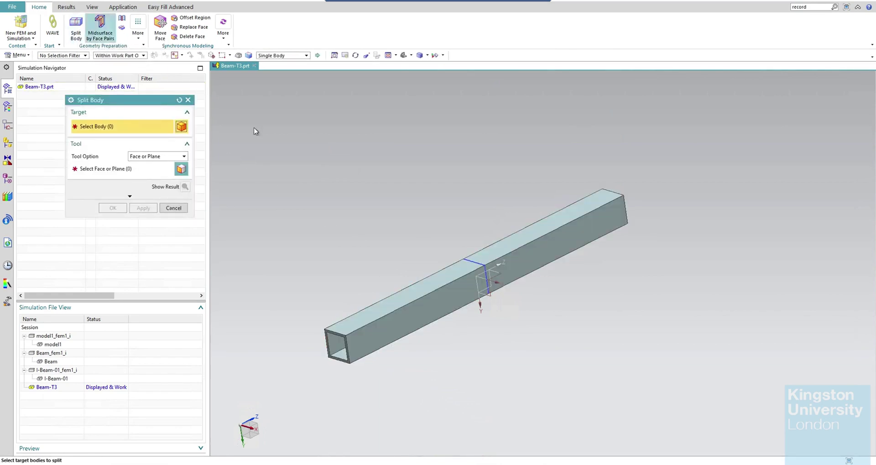
click(383, 306)
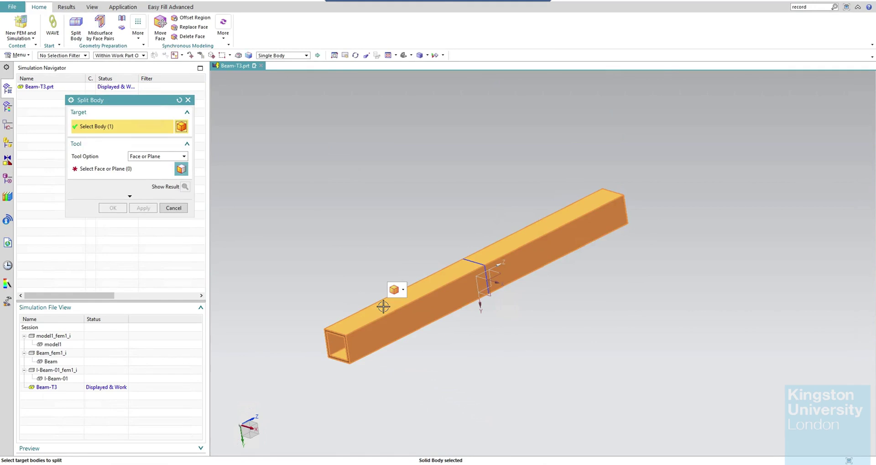
click(130, 170)
middle_drag(541, 360, 546, 307)
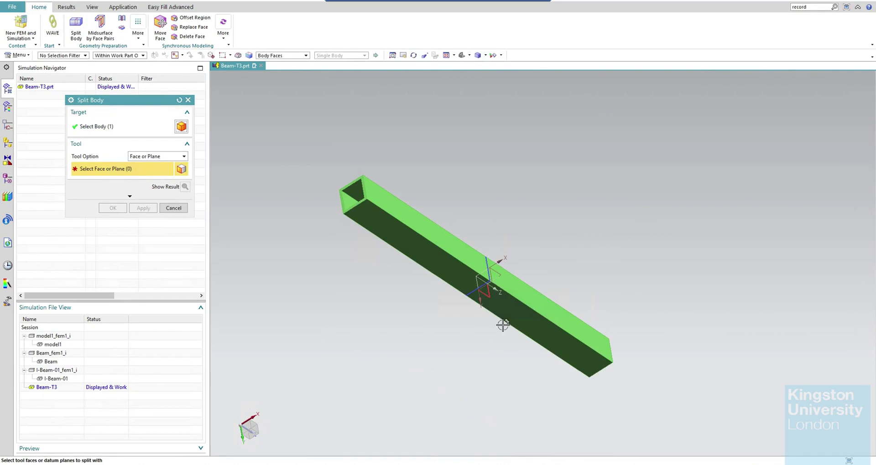
middle_drag(499, 367, 502, 371)
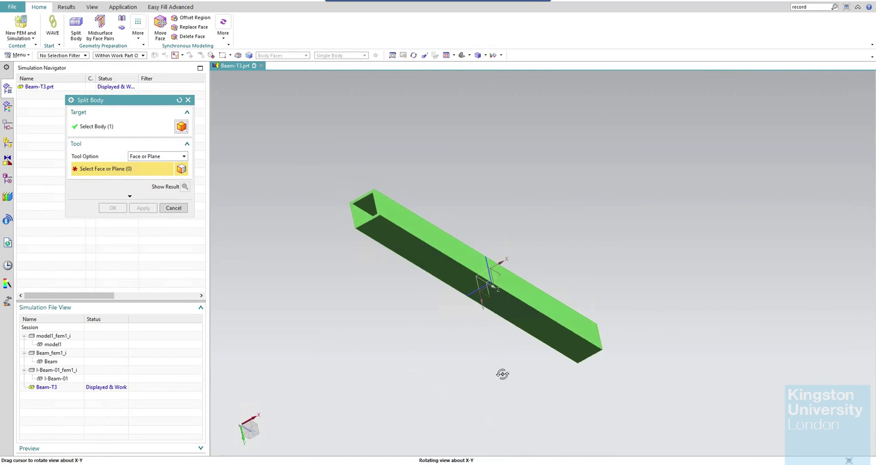
click(493, 275)
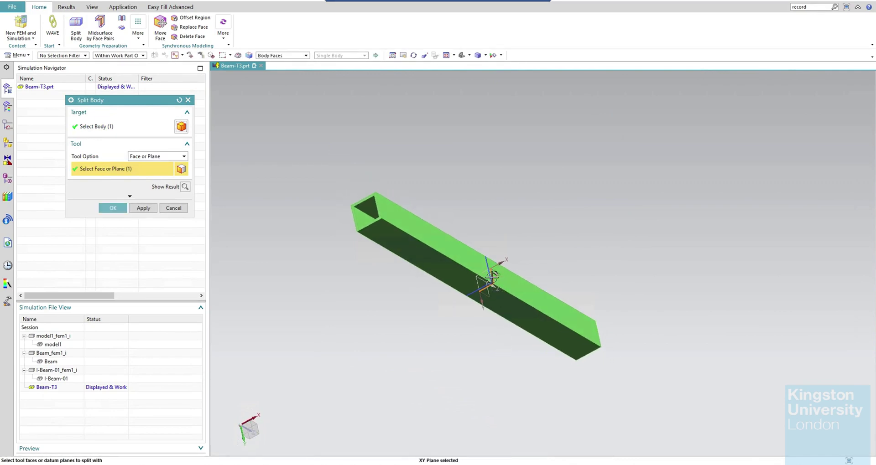
mouse_move(573, 246)
middle_down()
mouse_move(557, 245)
mouse_move(576, 223)
mouse_move(588, 242)
mouse_move(561, 237)
middle_up()
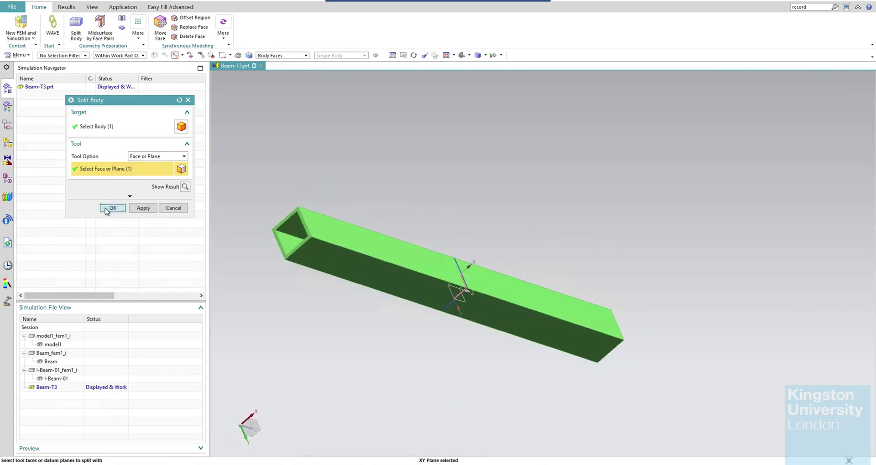
click(111, 208)
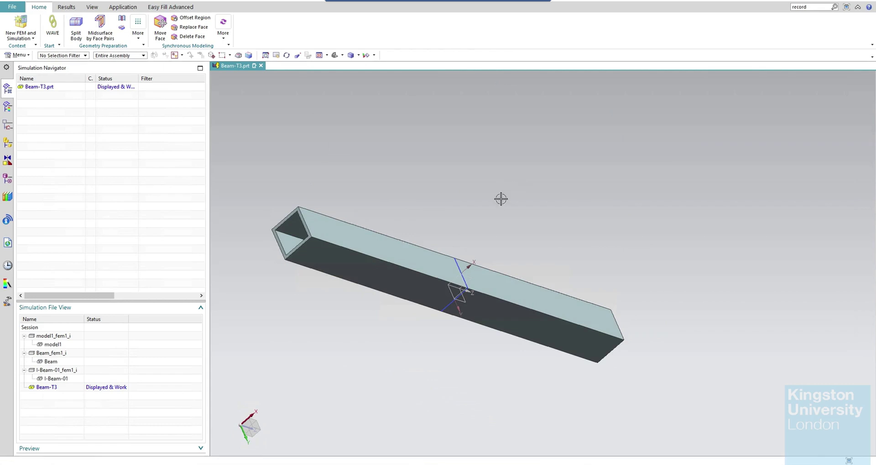
Create a new FEM and simulation from one selected beam half, with an NX Nastran structural SOL 101 Linear Statics - Global Constraints solution.
click(28, 40)
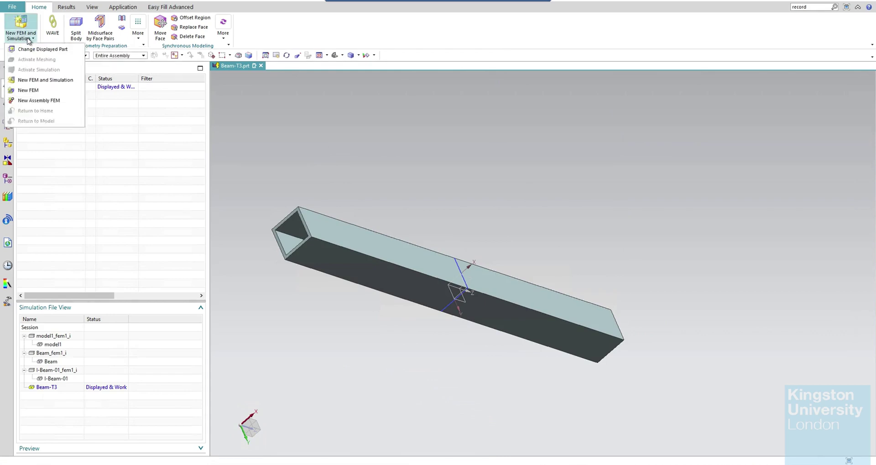
click(53, 83)
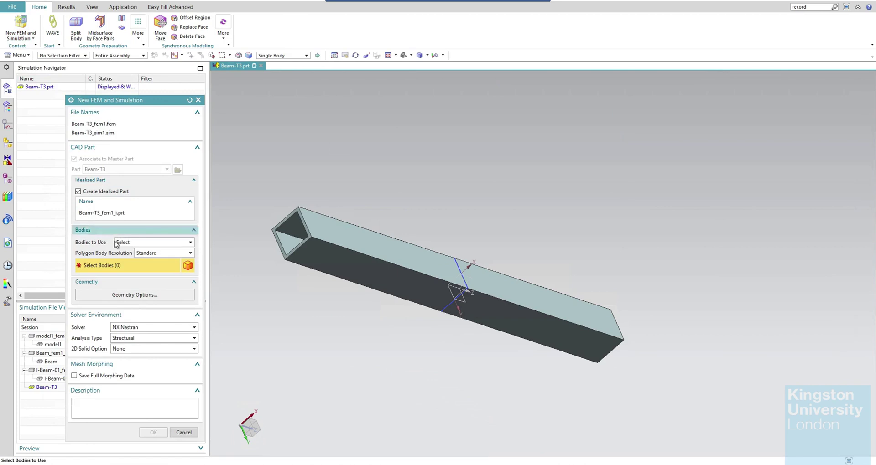
click(131, 244)
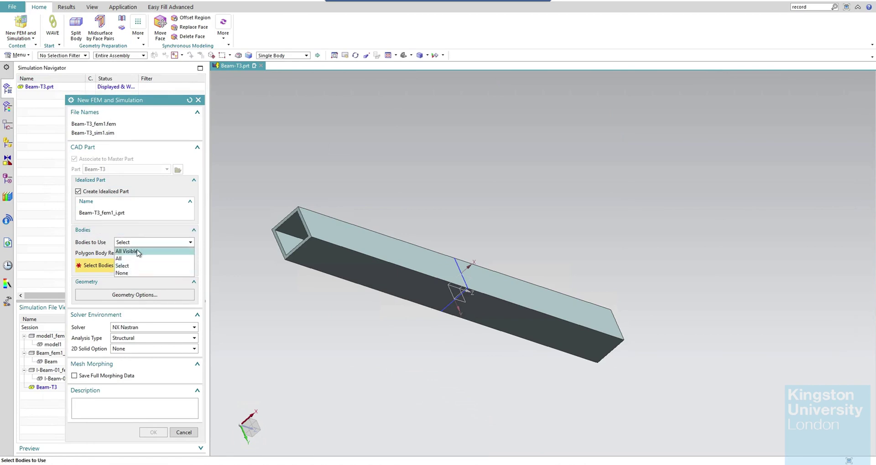
click(137, 251)
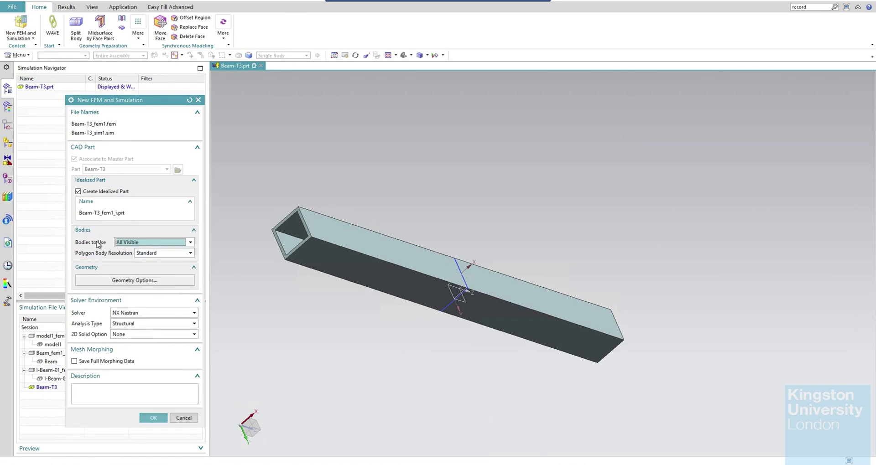
click(130, 245)
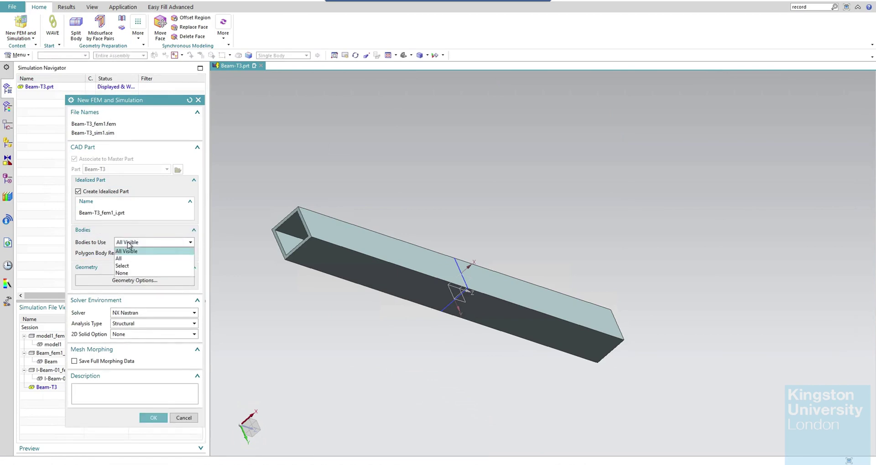
click(132, 266)
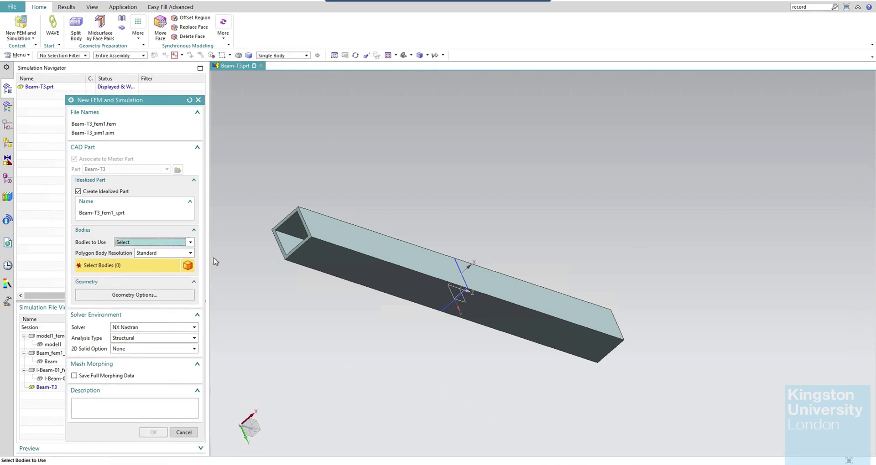
click(355, 243)
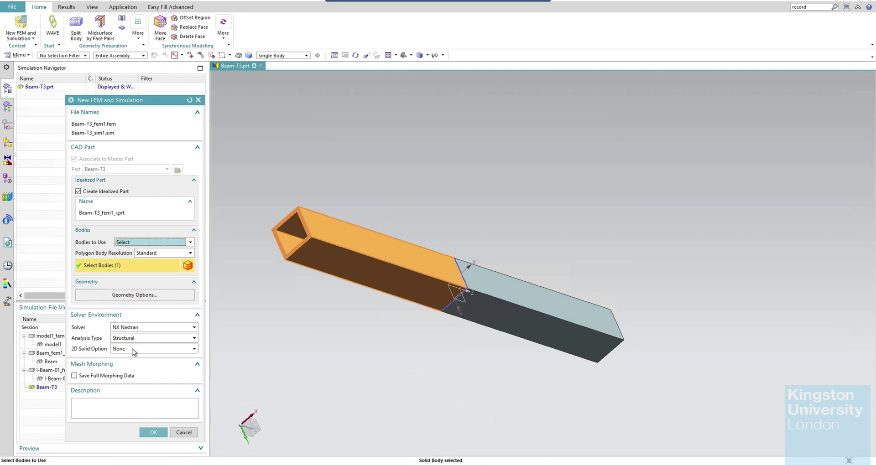
click(153, 432)
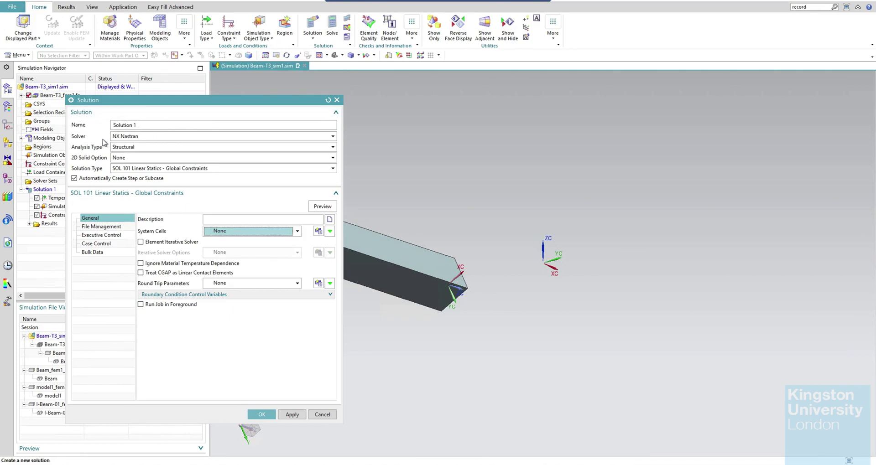
click(137, 124)
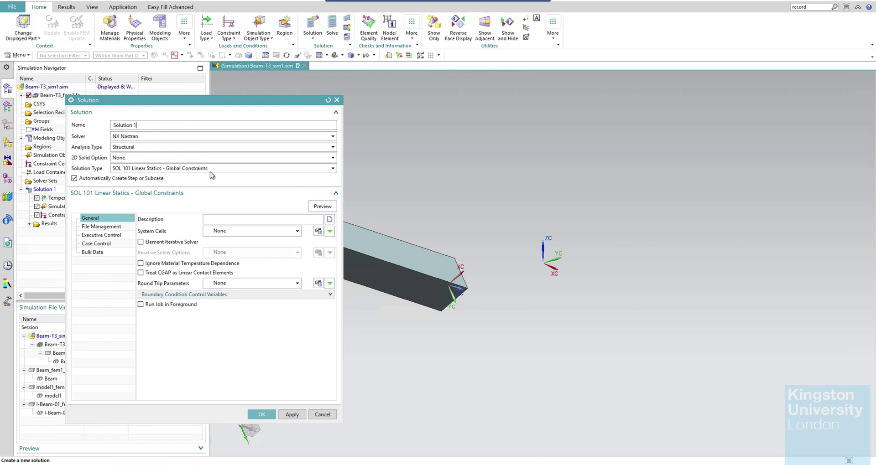
click(268, 415)
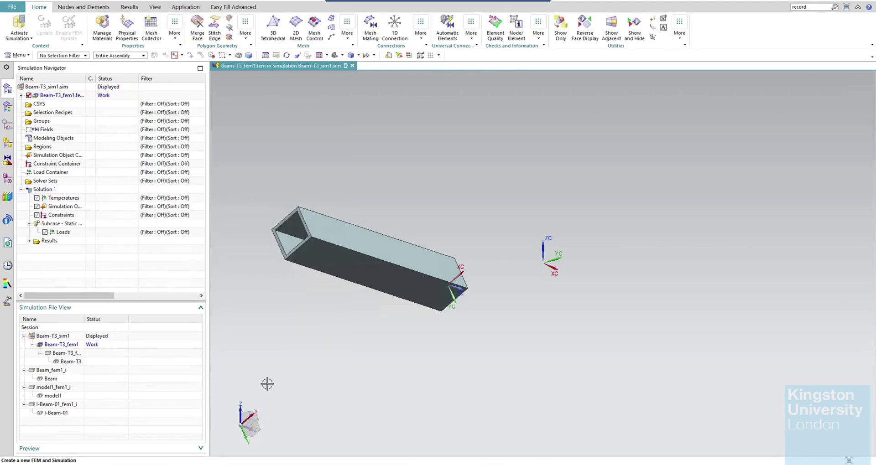
Mesh the half beam body with 3D tetrahedral CTETRA(10) elements at a 25 mm element size.
middle_drag(273, 331, 364, 379)
scroll(365, 380, down, 3)
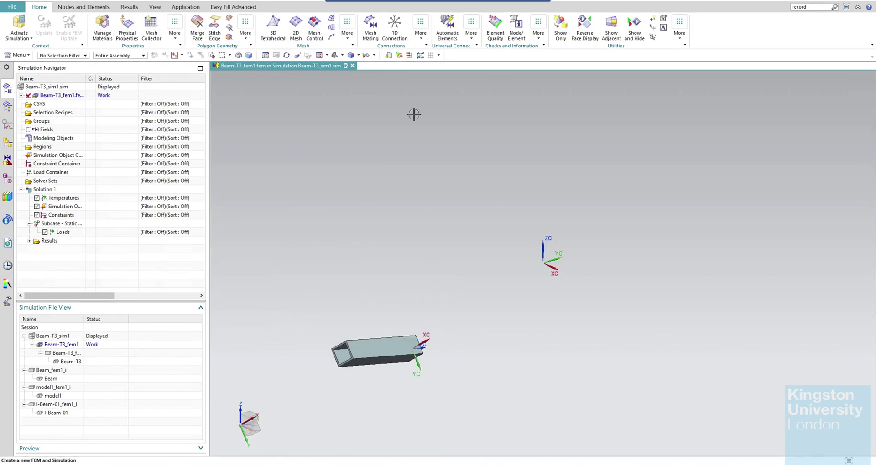
click(319, 55)
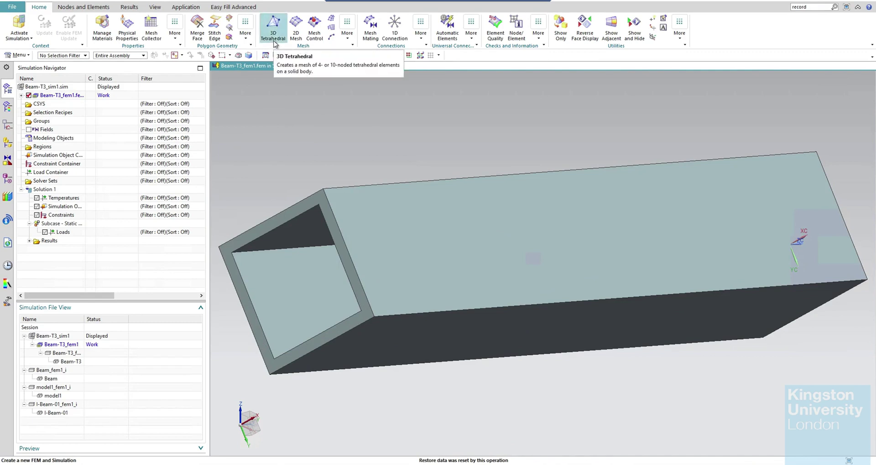
click(347, 29)
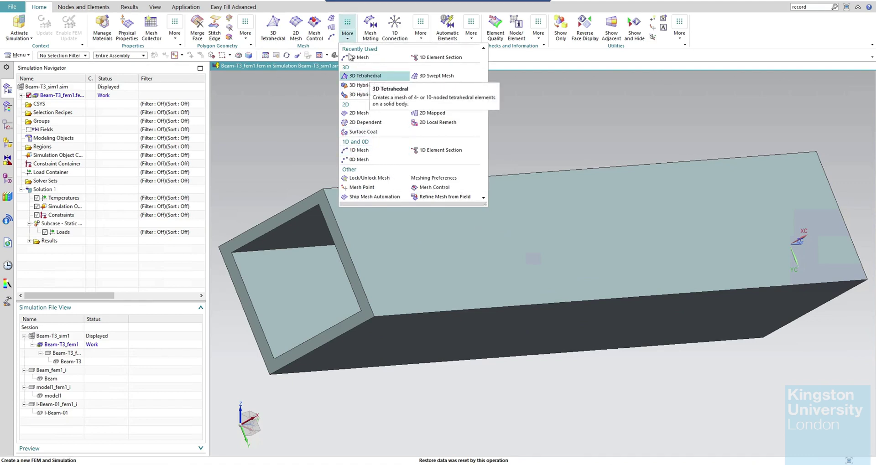
click(277, 36)
click(277, 36)
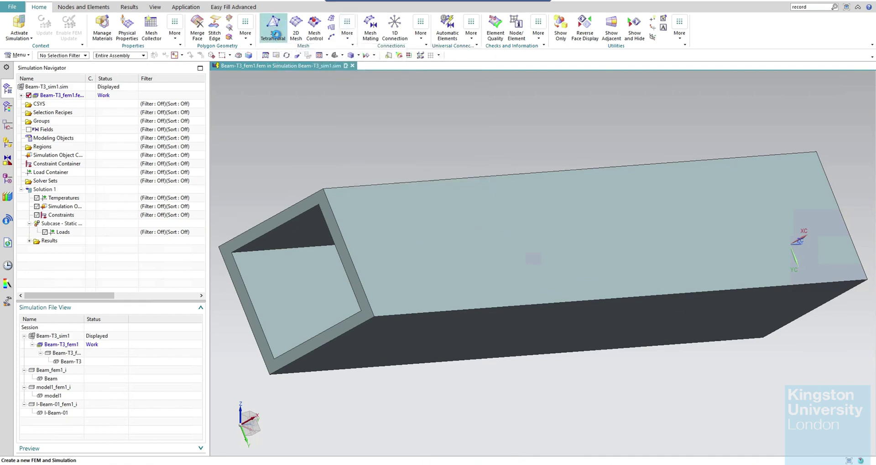
click(431, 200)
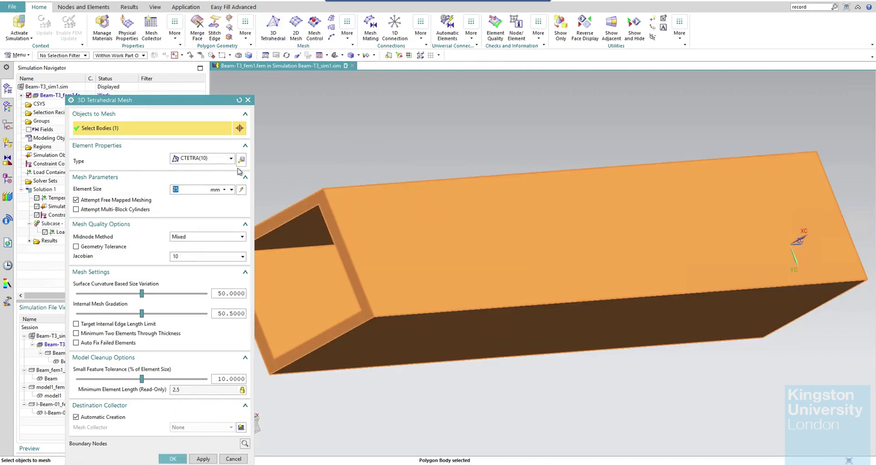
click(211, 162)
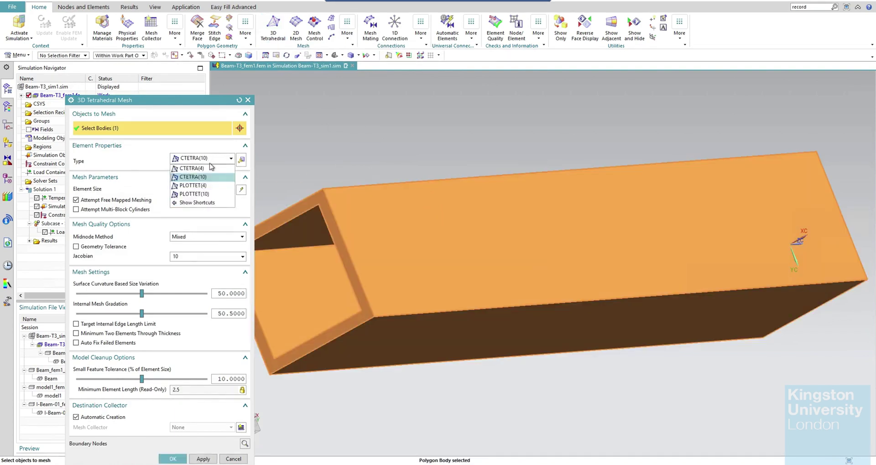
click(207, 157)
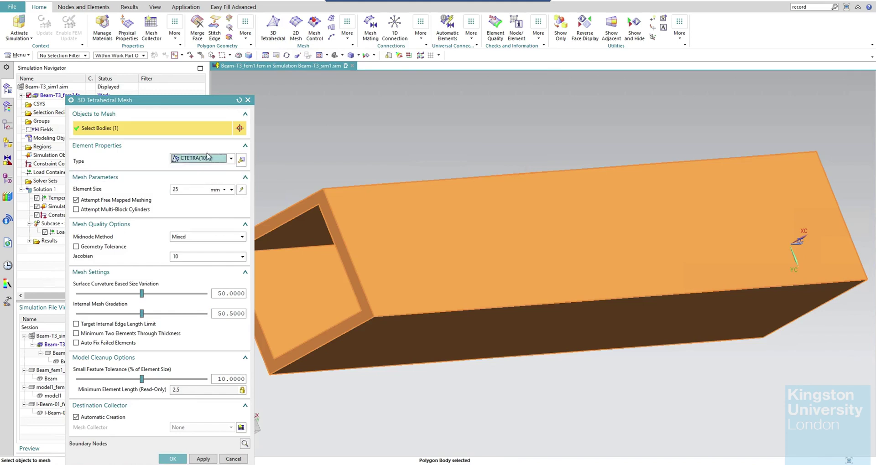
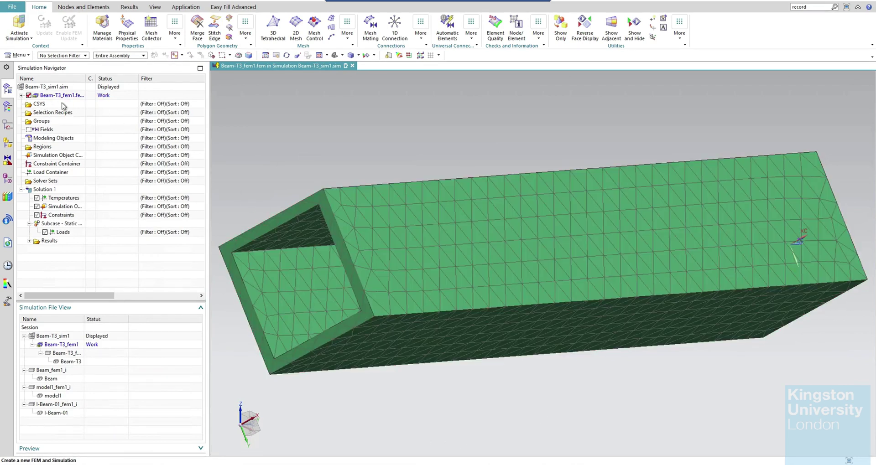
Expand the FEM's 3D collectors down to the mesh and widen the Name and Status columns to read its element count.
click(21, 95)
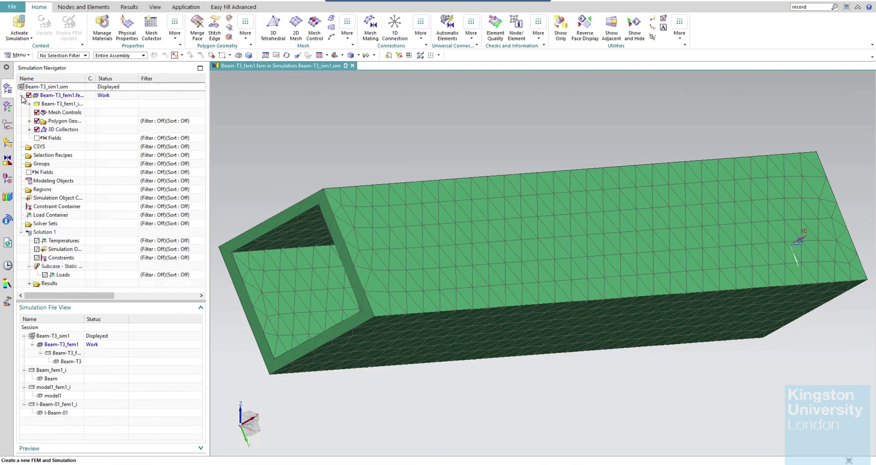
click(30, 130)
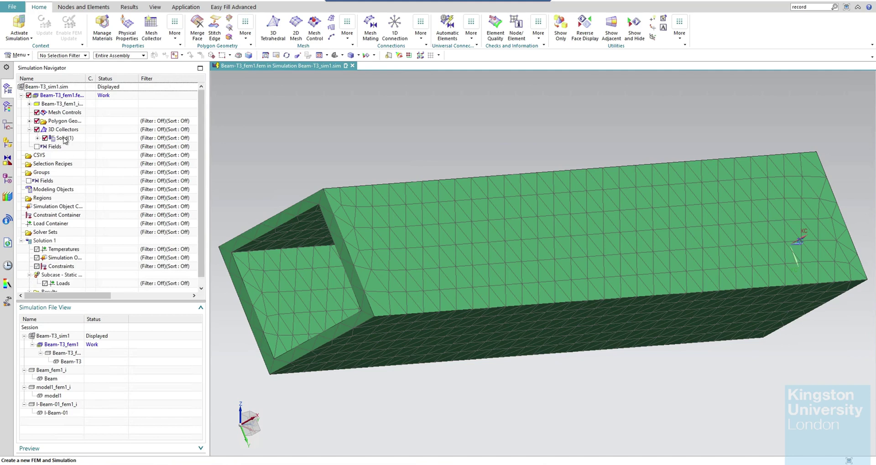
click(38, 138)
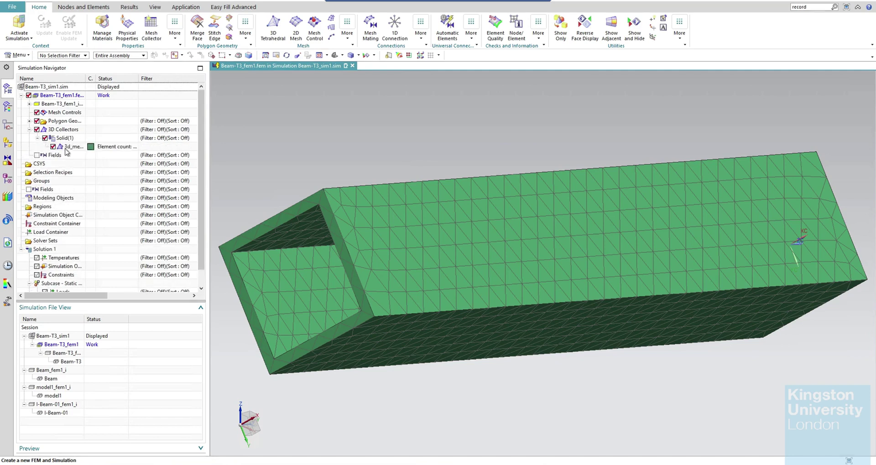
drag(138, 79, 171, 79)
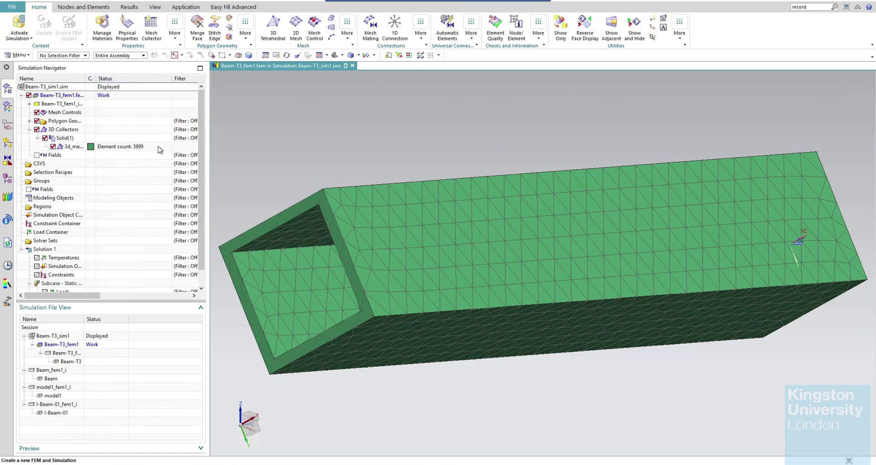
drag(86, 78, 100, 78)
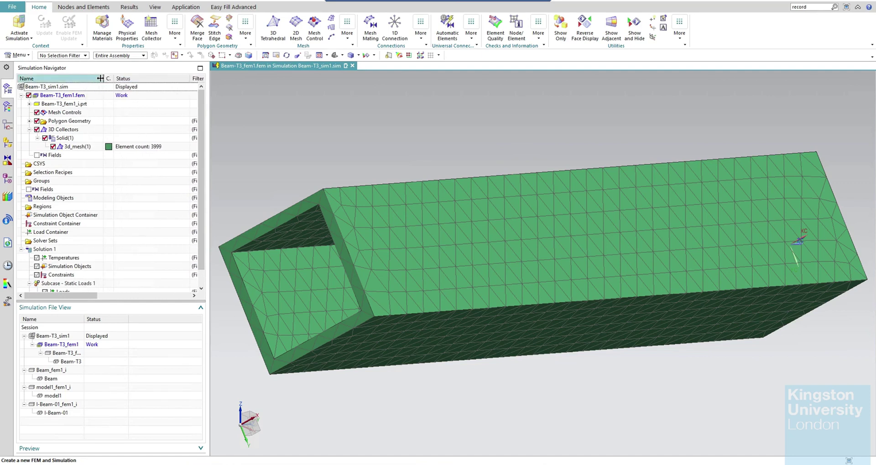
Assign the library material Steel to the PSOLID1 physical property of the Solid(1) mesh collector.
click(73, 138)
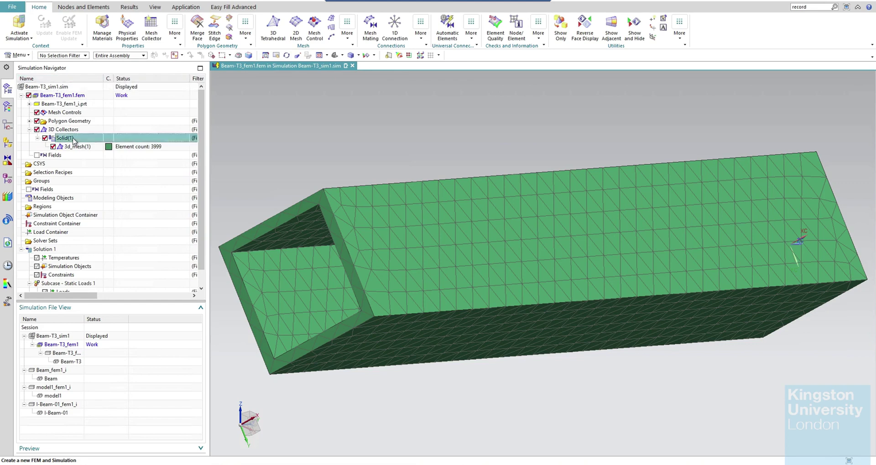
right_click(73, 139)
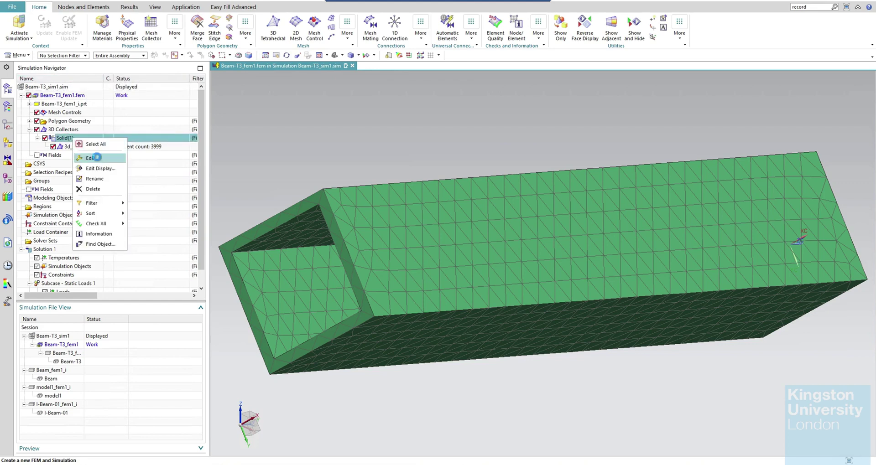
click(97, 159)
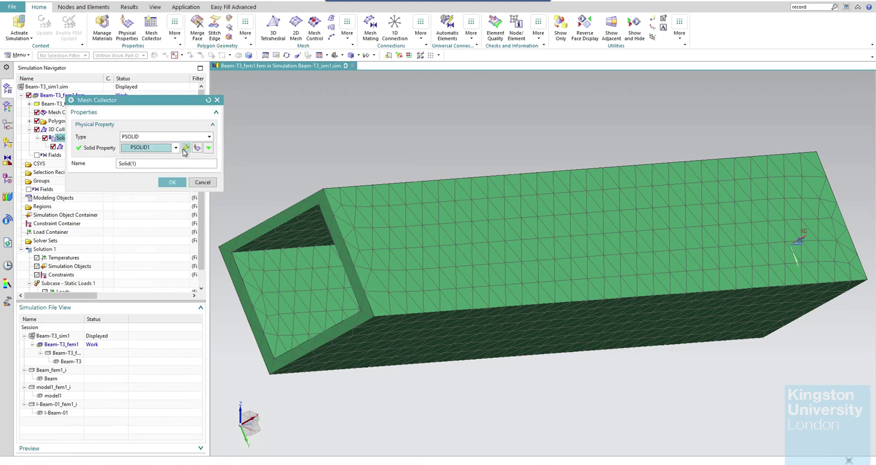
click(186, 148)
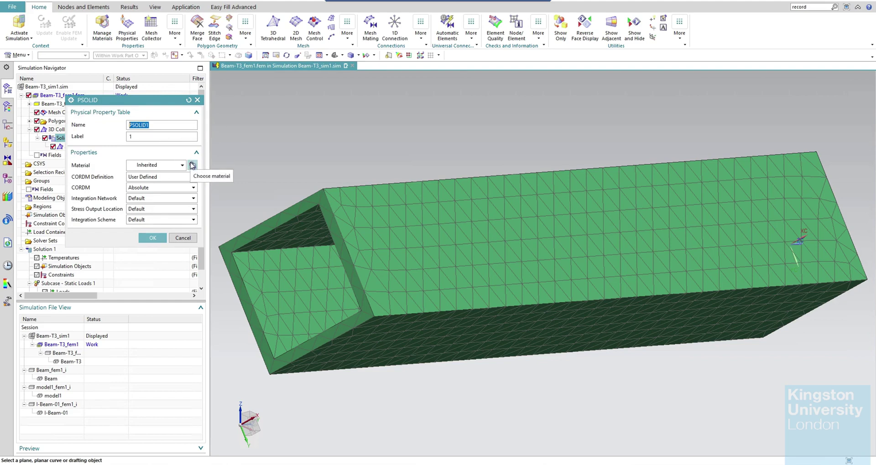
click(192, 166)
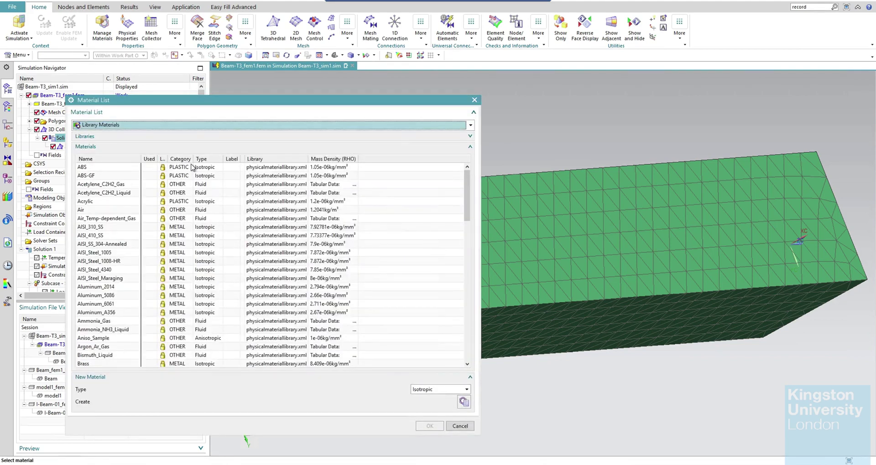
scroll(128, 243, down, 15)
scroll(128, 243, down, 10)
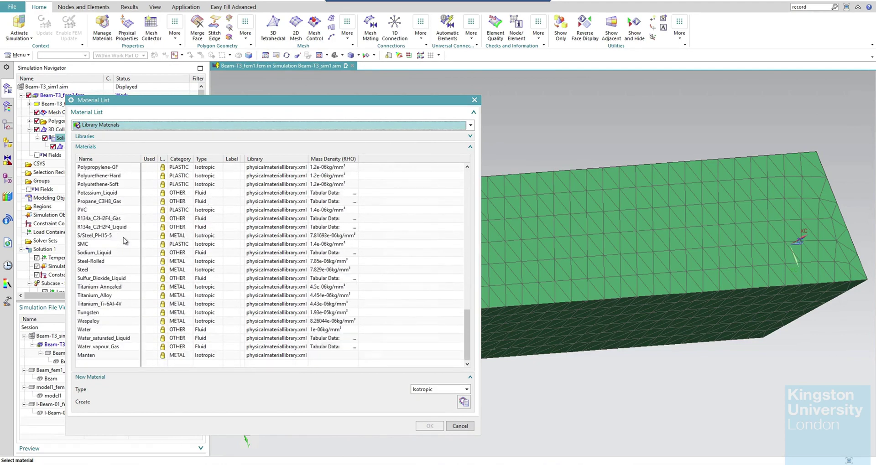
click(92, 272)
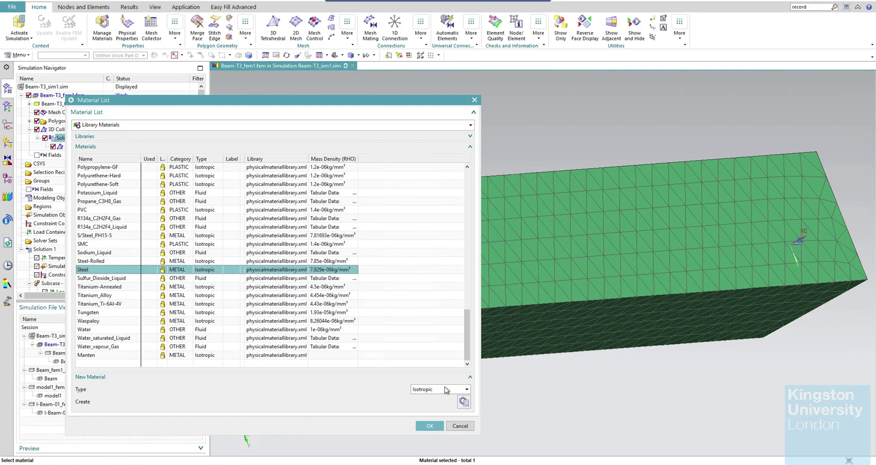
click(431, 427)
click(152, 249)
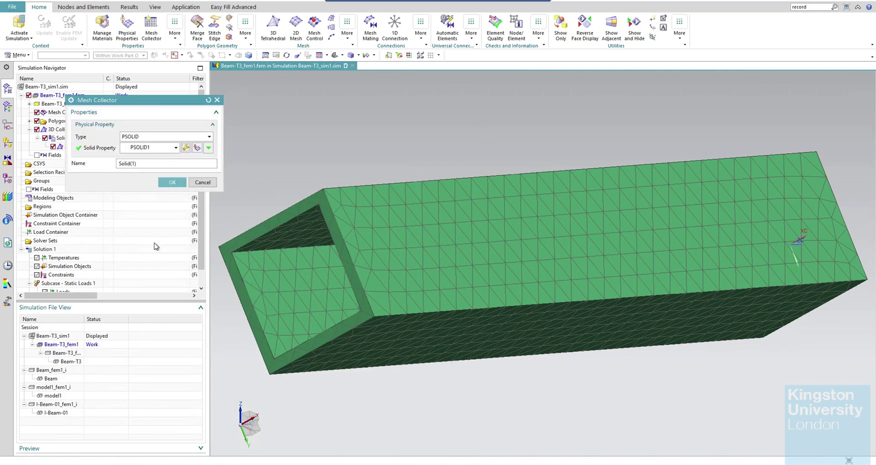
click(172, 182)
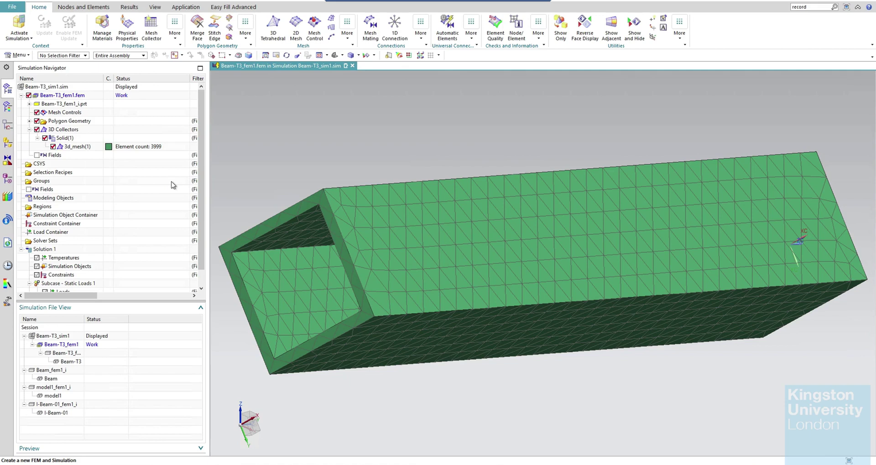
Make the Beam-T3_sim1 simulation the displayed and work part.
click(64, 308)
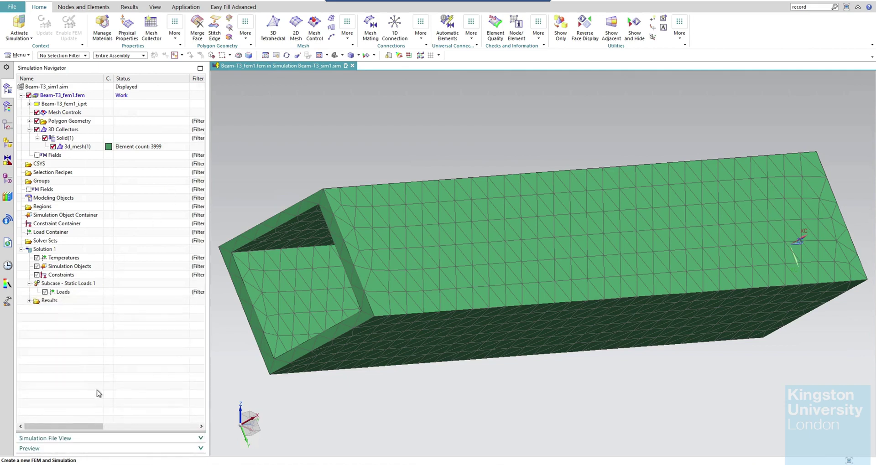
click(72, 439)
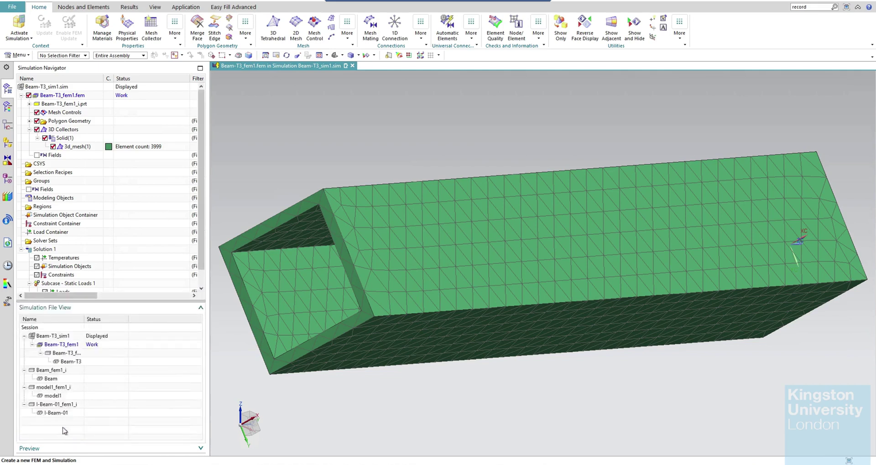
double_click(54, 338)
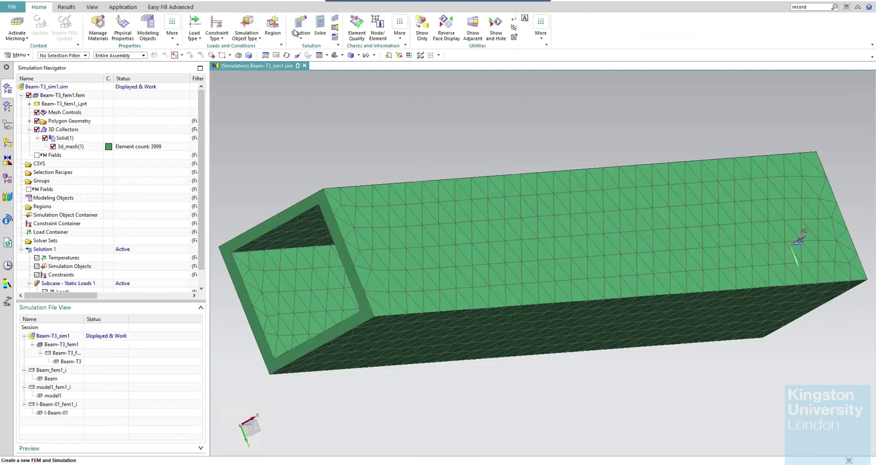
Start a user-defined SPC constraint on the hollow beam's outer end face, opposite the mid-length cut, with no selection filter.
click(222, 38)
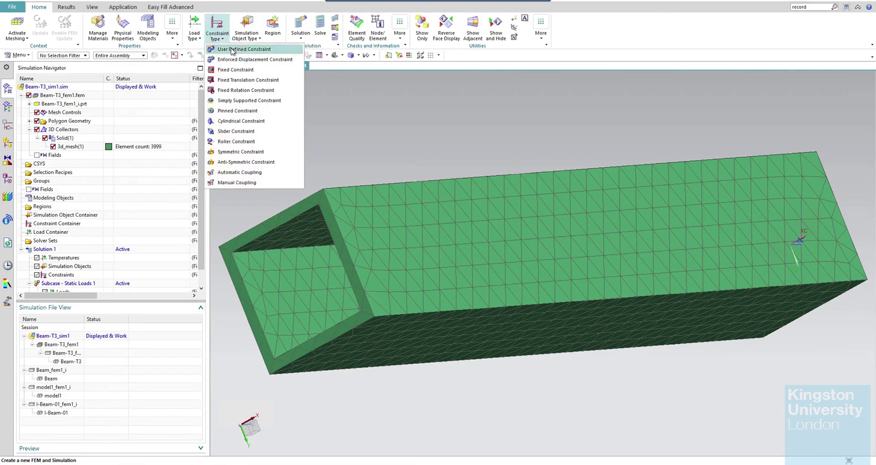
click(233, 48)
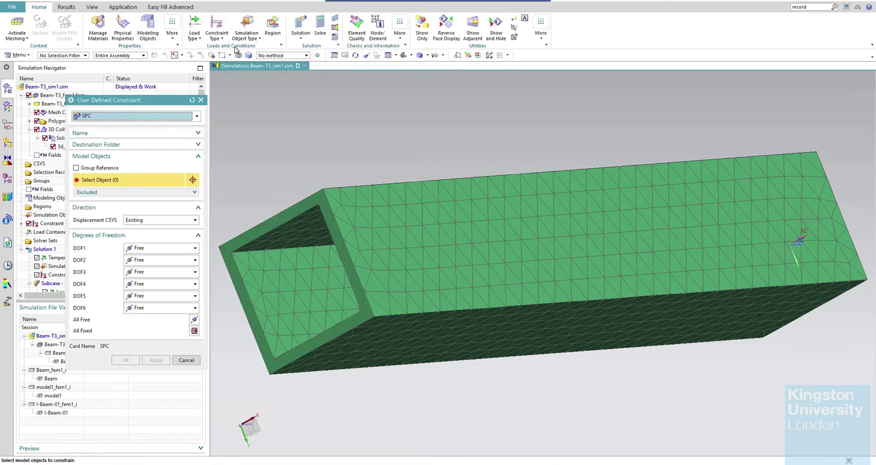
click(317, 198)
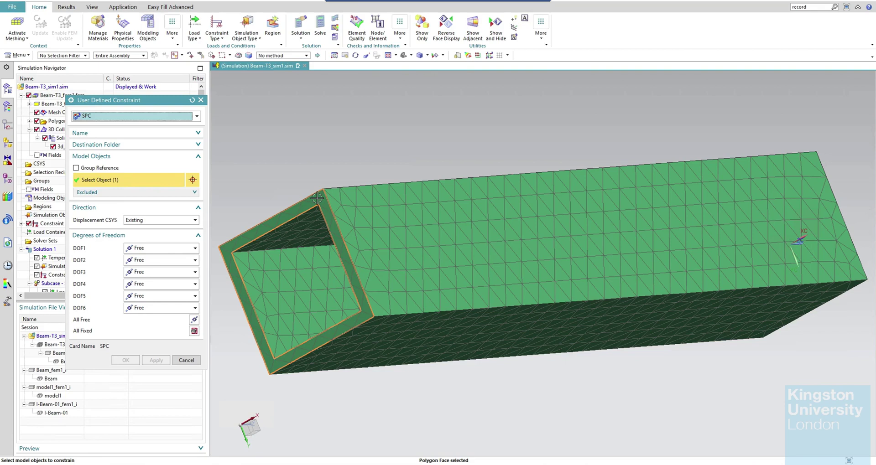
click(73, 56)
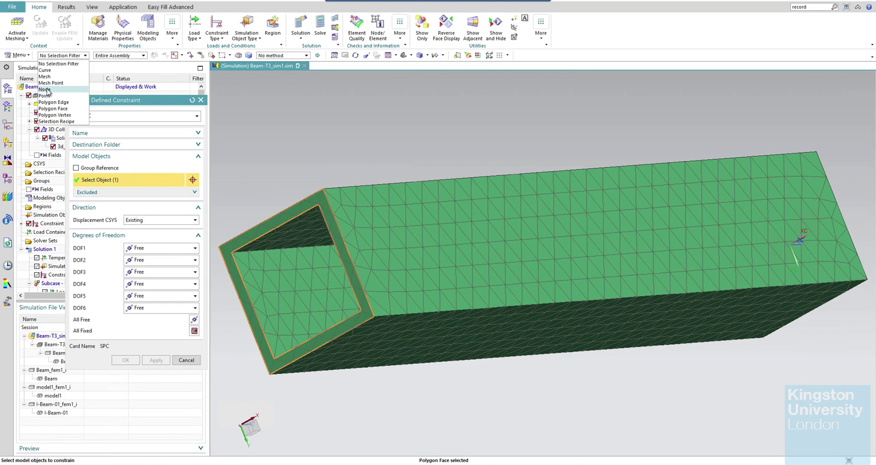
click(57, 64)
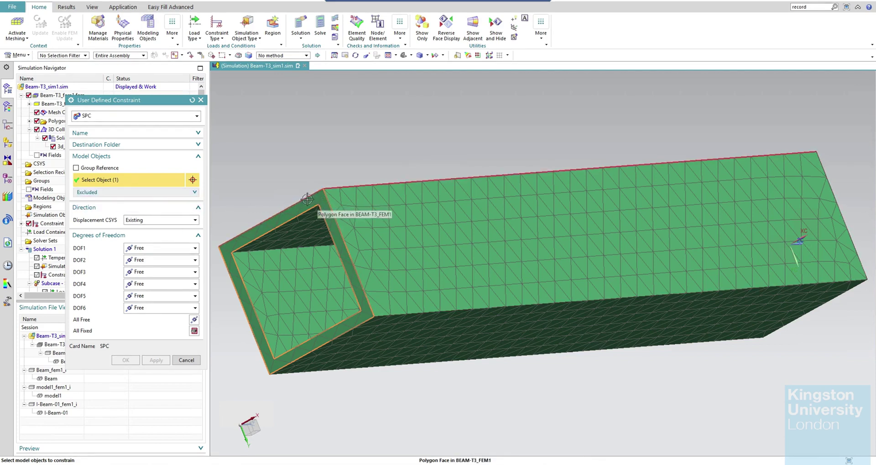
Fix DOF1, DOF2, DOF5 and DOF6 of the end-face constraint, keep DOF3 and DOF4 free, and create it.
click(152, 248)
click(152, 264)
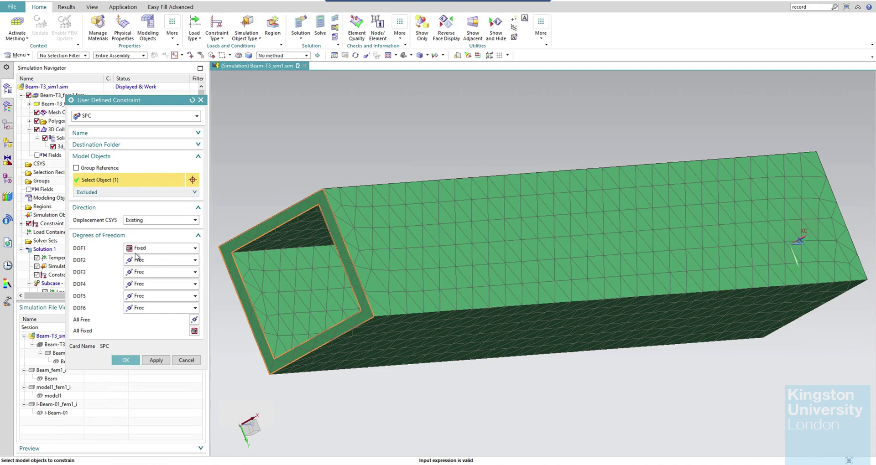
click(140, 263)
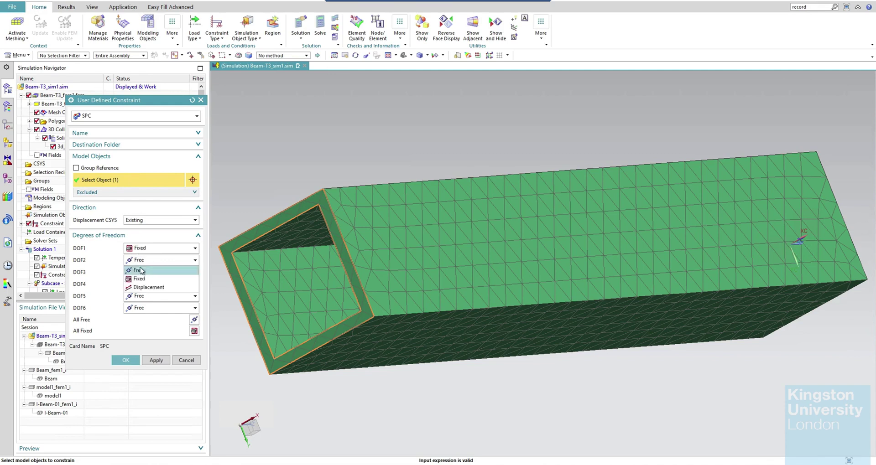
click(142, 280)
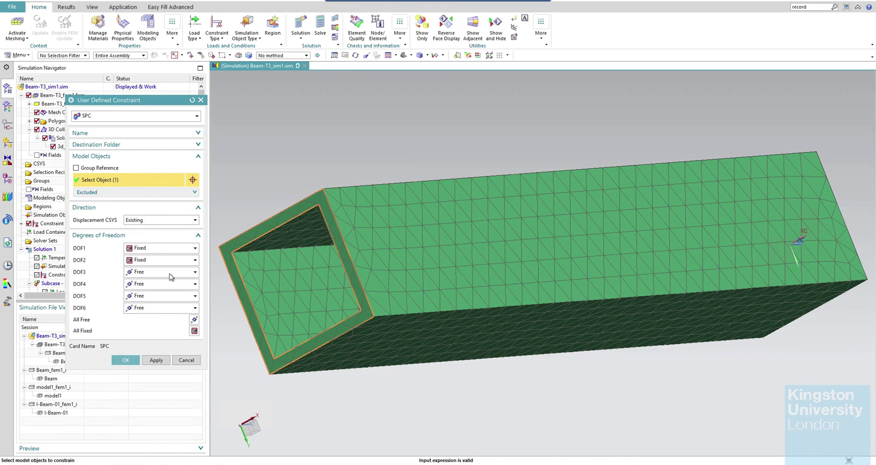
click(141, 297)
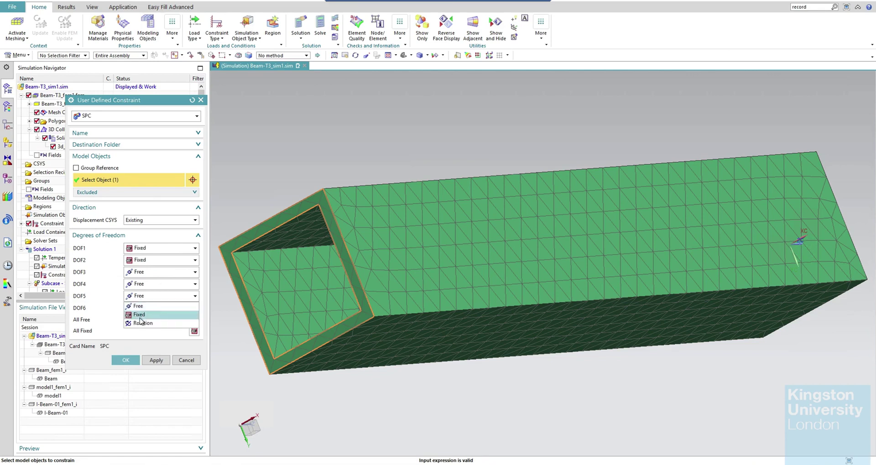
click(140, 317)
click(140, 310)
click(142, 328)
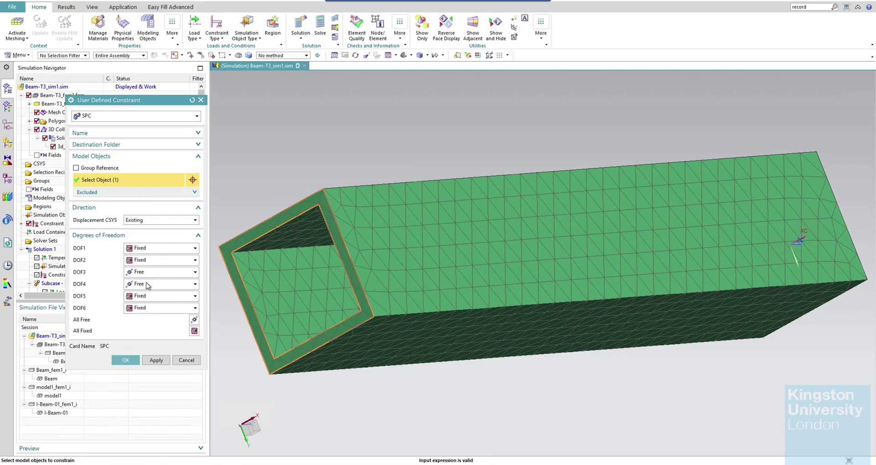
click(131, 361)
Apply a symmetric constraint to the half beam's mid-length cut face at the coordinate system origin.
scroll(502, 366, down, 1)
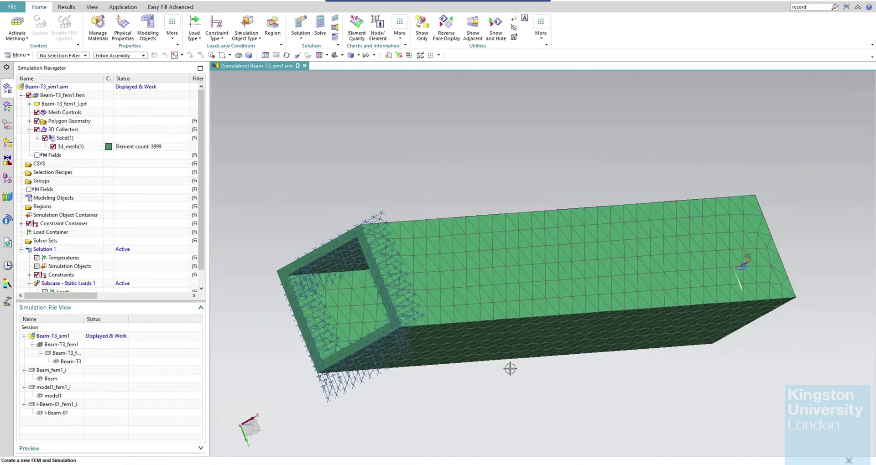
middle_drag(618, 395, 689, 395)
scroll(689, 254, down, 2)
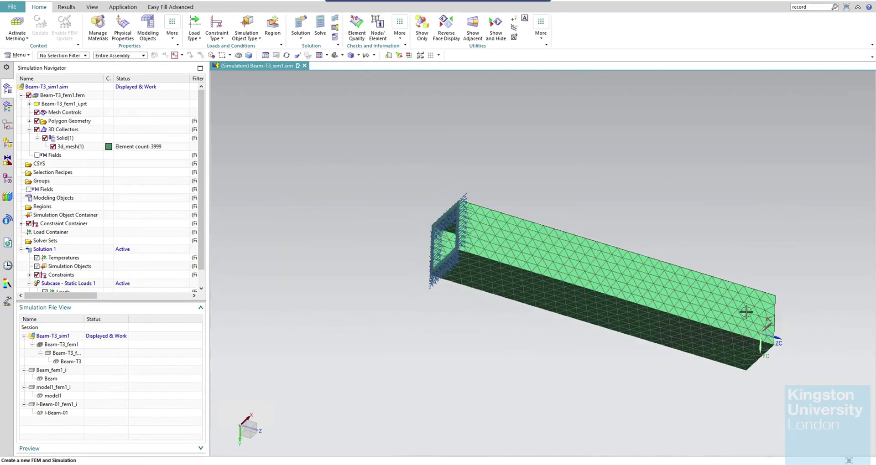
middle_drag(774, 231, 764, 214)
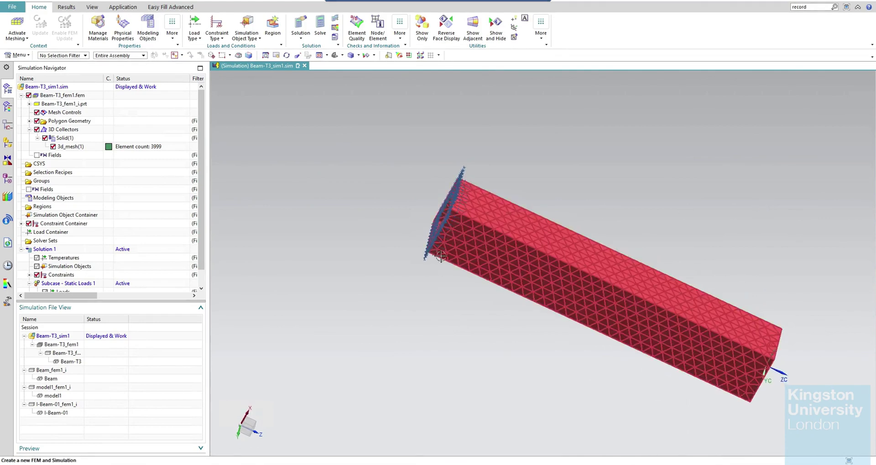
scroll(784, 300, down, 3)
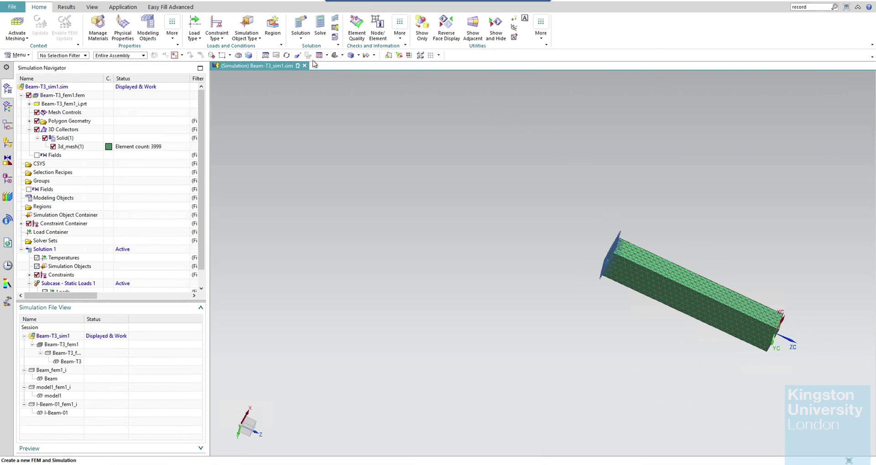
click(221, 40)
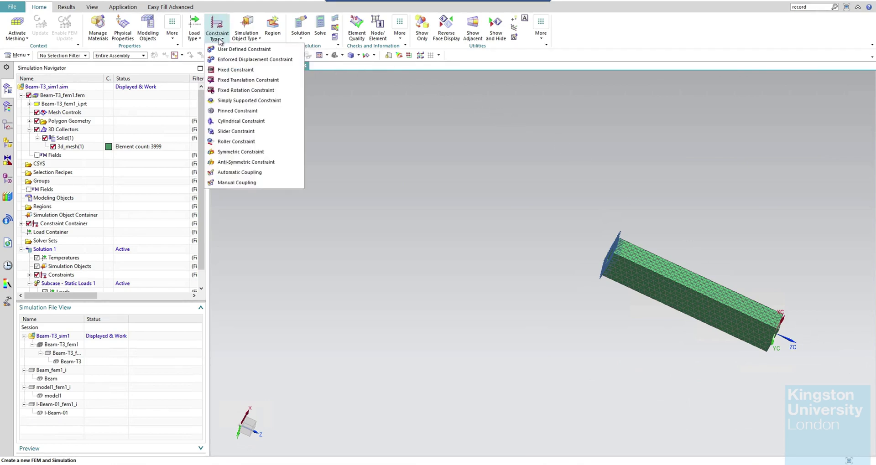
click(277, 154)
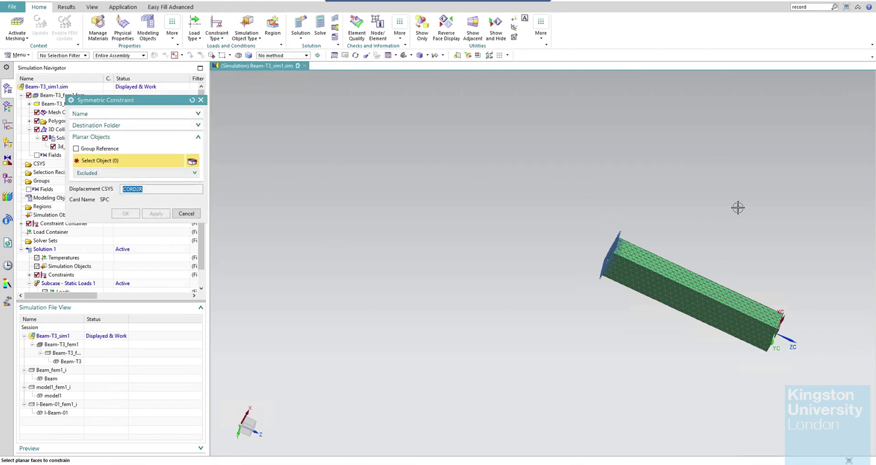
middle_drag(780, 246, 752, 255)
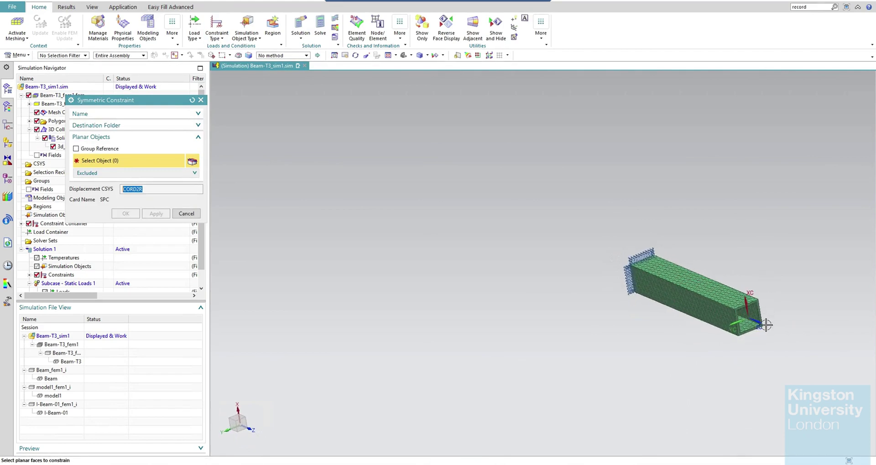
scroll(765, 323, up, 3)
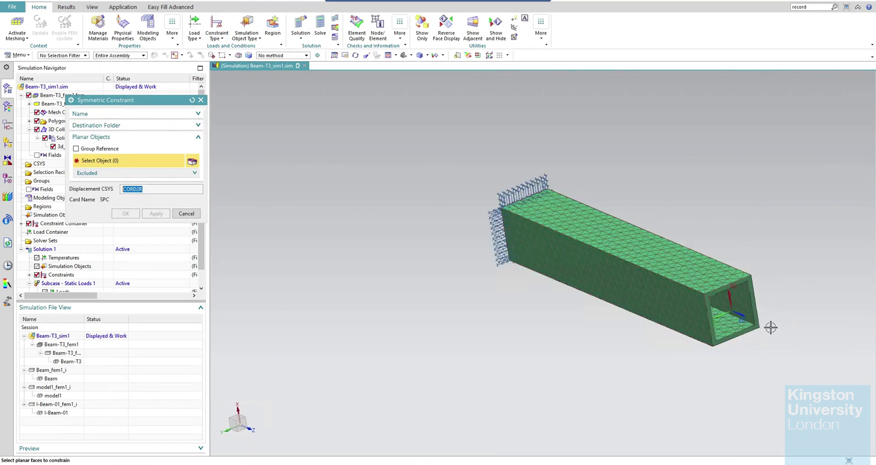
click(750, 280)
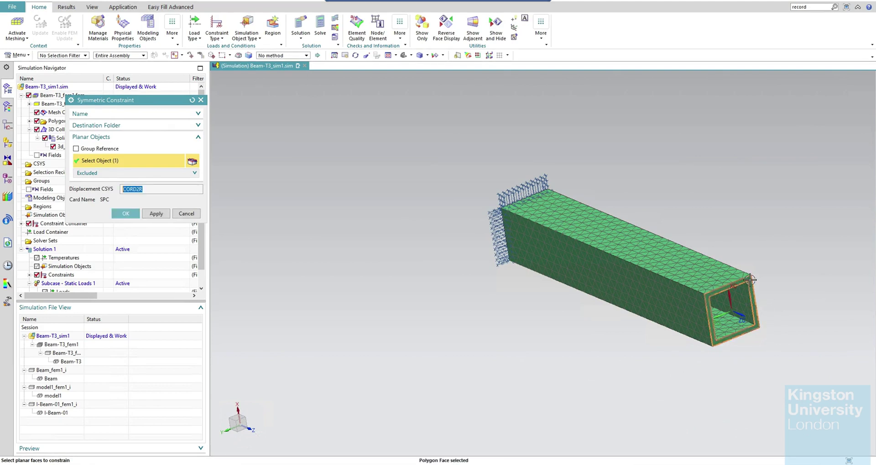
click(126, 213)
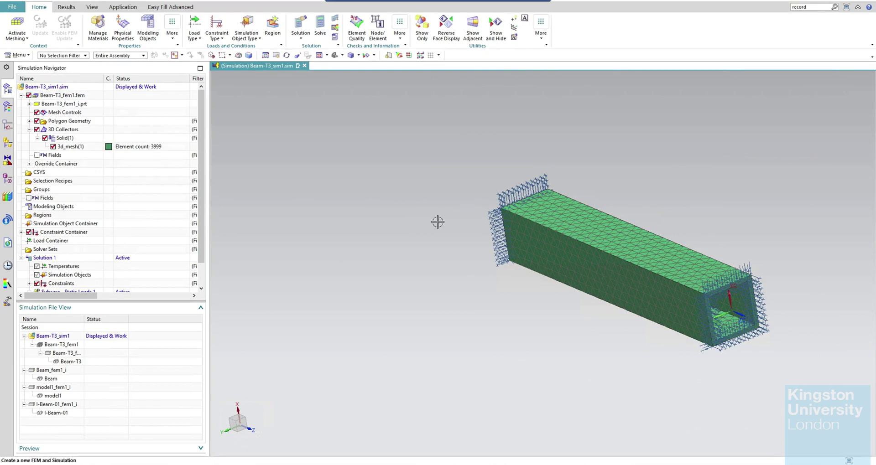
middle_drag(488, 312, 492, 310)
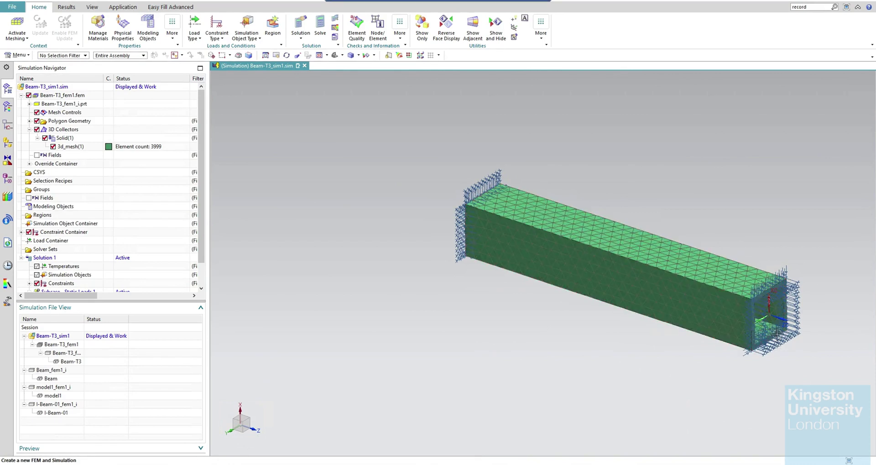
scroll(846, 380, down, 4)
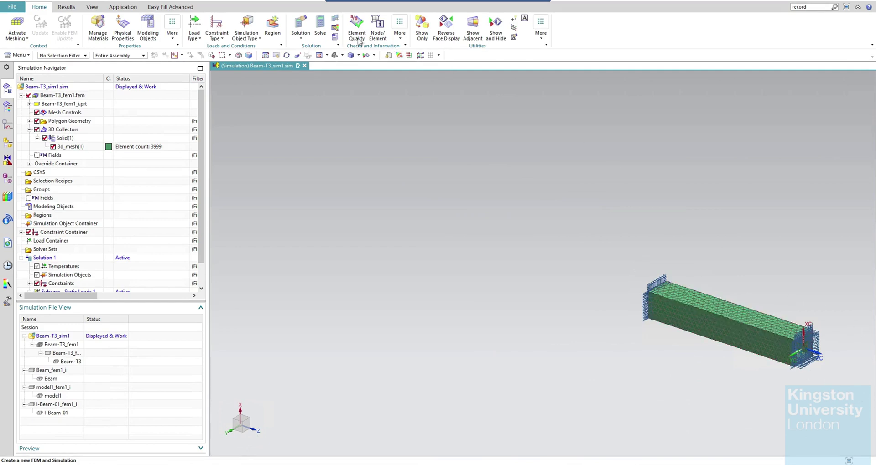
click(319, 57)
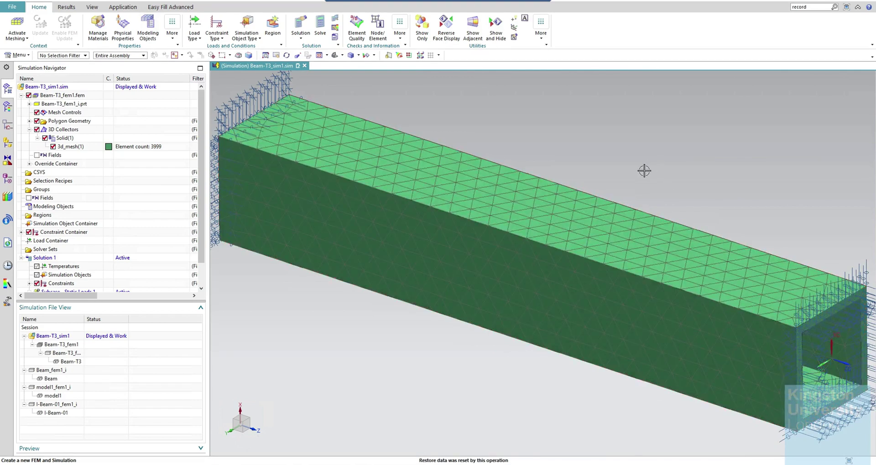
Apply a 2000 N force to the half beam's mid-length cut face, directed downward along the negative X-axis.
click(193, 38)
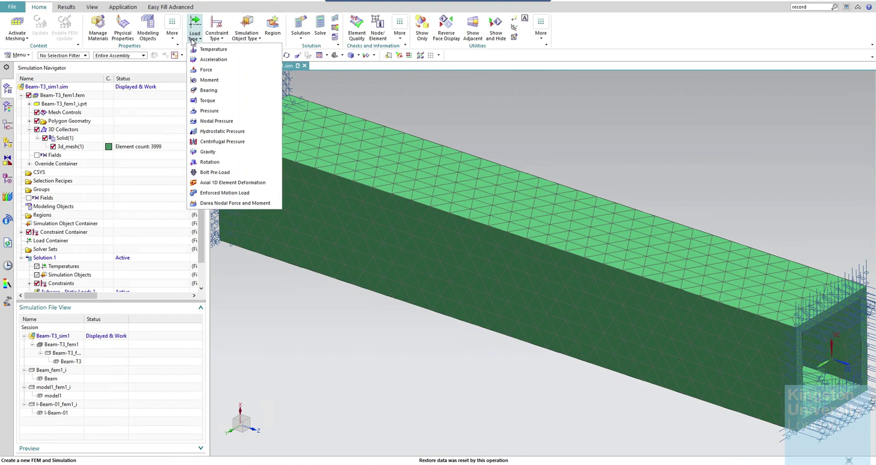
click(207, 70)
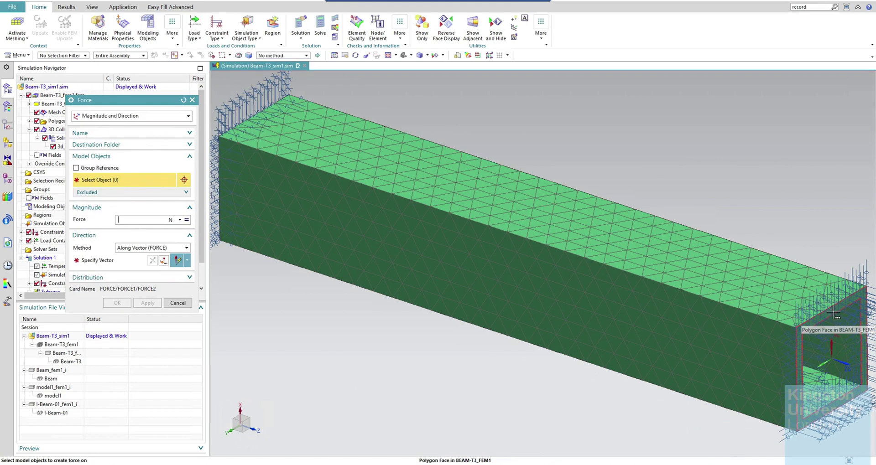
click(836, 315)
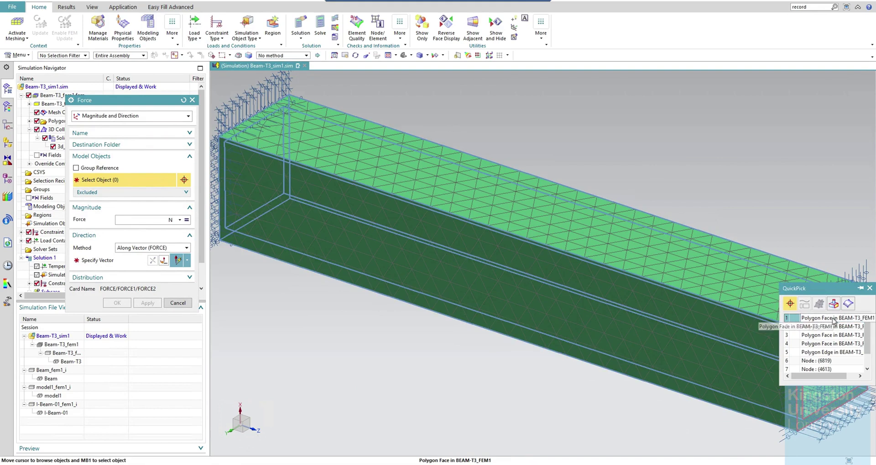
click(832, 319)
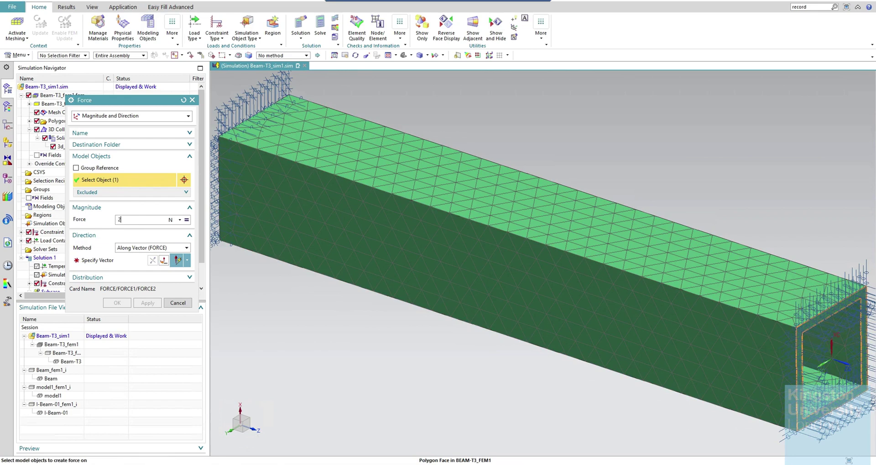
click(109, 258)
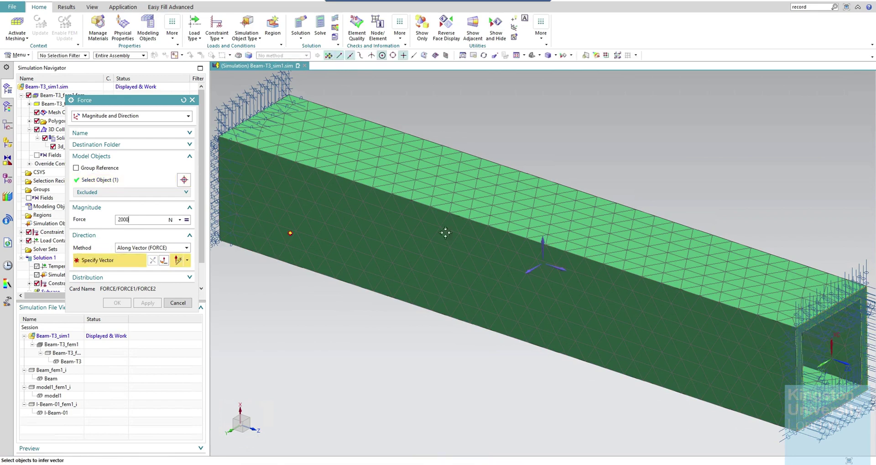
click(544, 243)
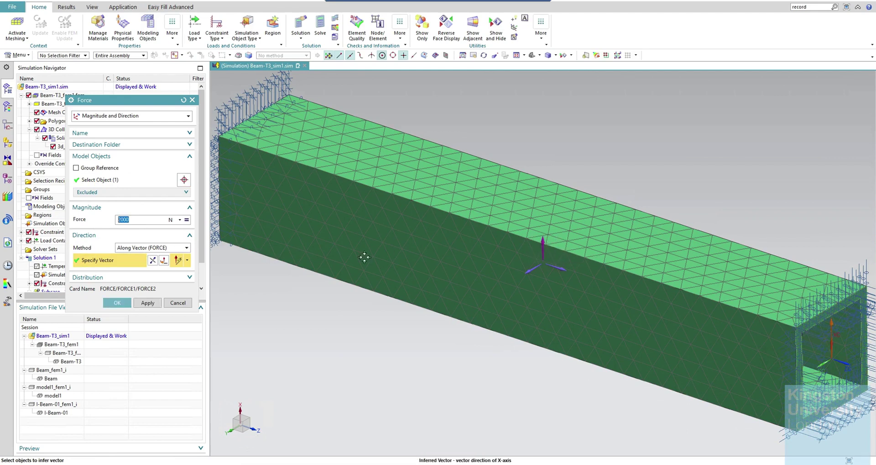
click(152, 264)
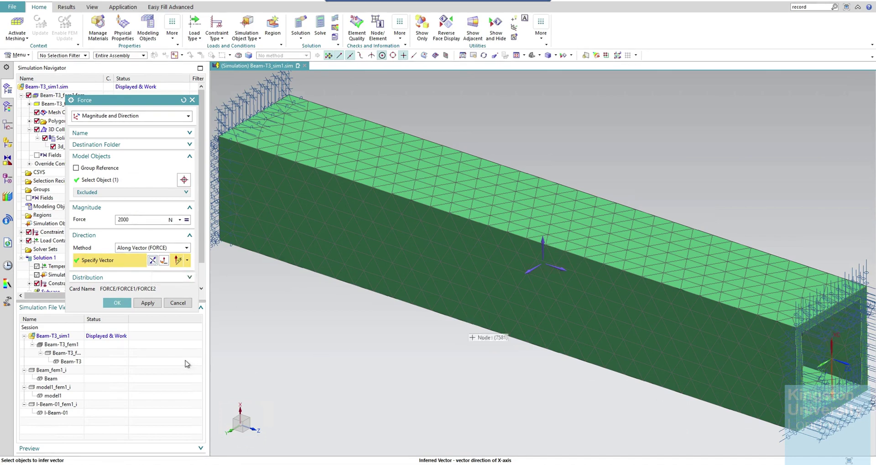
click(117, 303)
Solve Solution 1 with the model setup check on, skip the message review, and close the solution monitor, job monitor and information windows.
scroll(495, 372, down, 5)
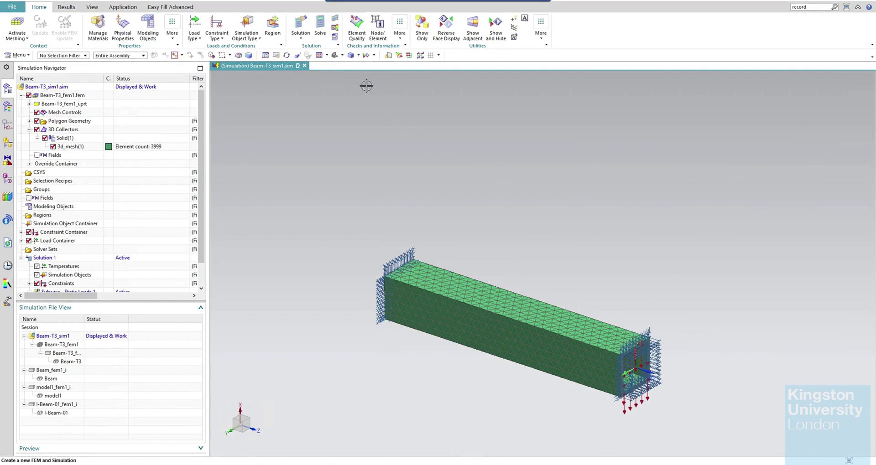
click(320, 40)
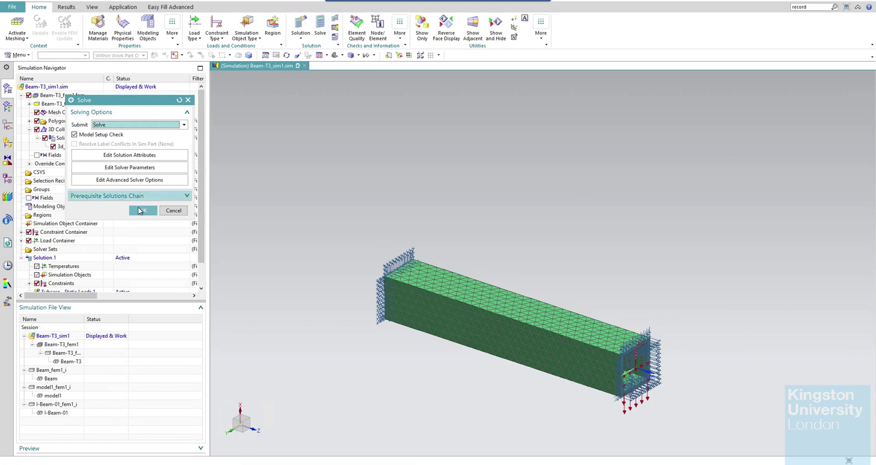
click(142, 211)
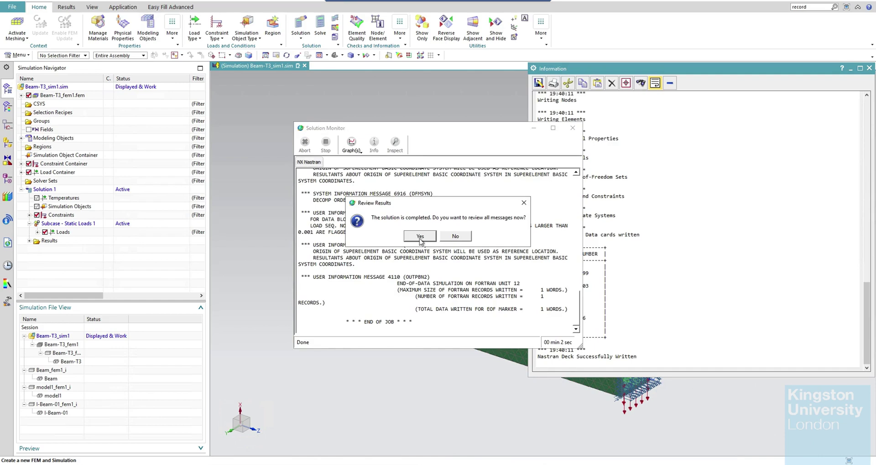
click(456, 237)
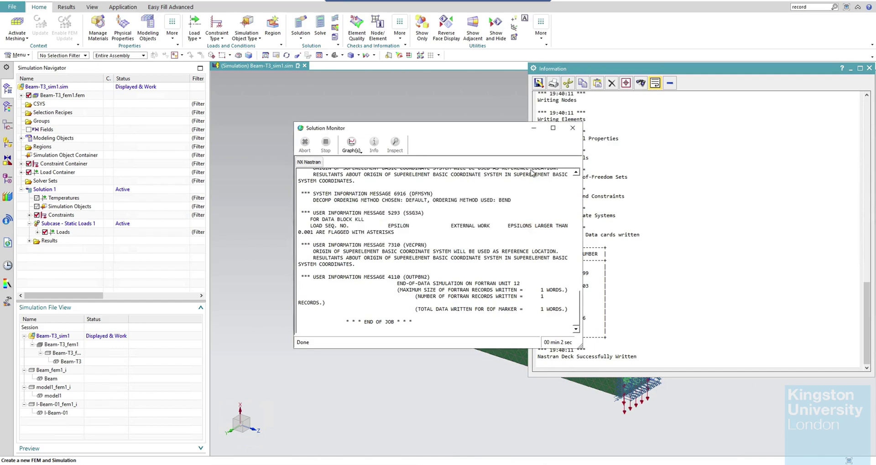
click(572, 128)
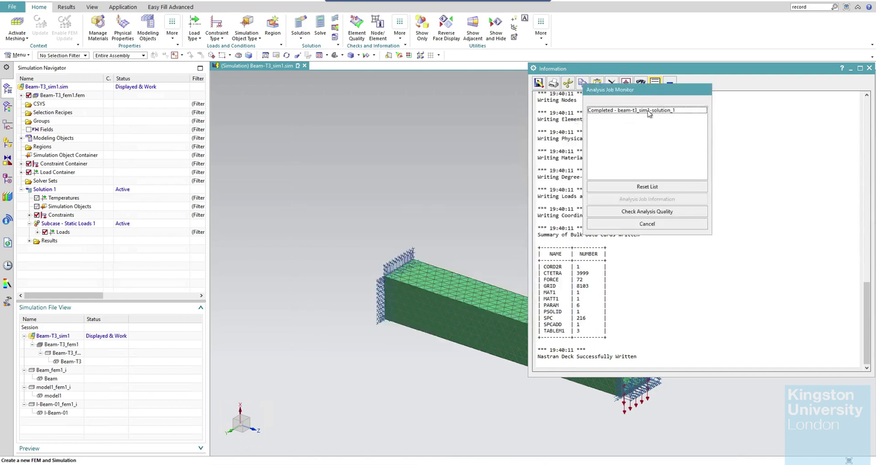
click(666, 226)
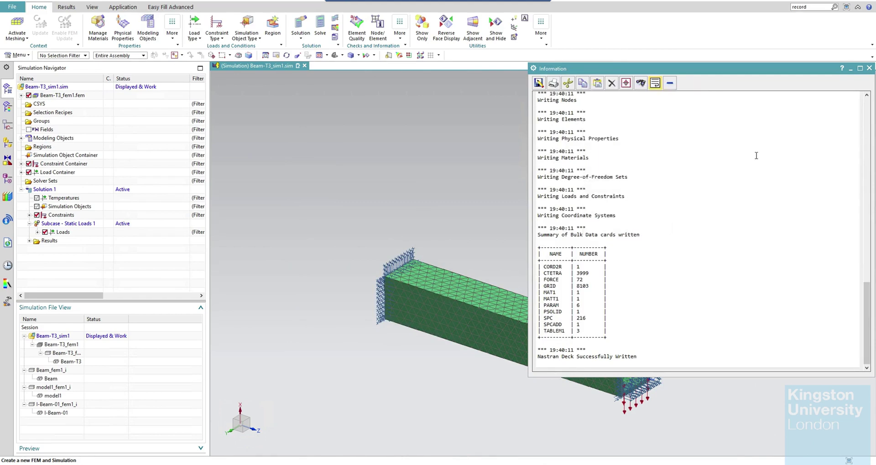
click(869, 68)
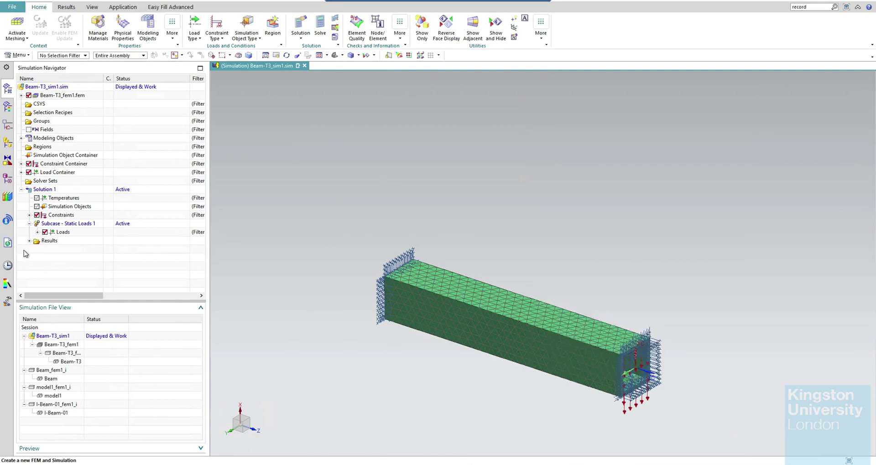
Open Solution 1's structural results for post-processing, expand the result types and widen the name column.
click(29, 241)
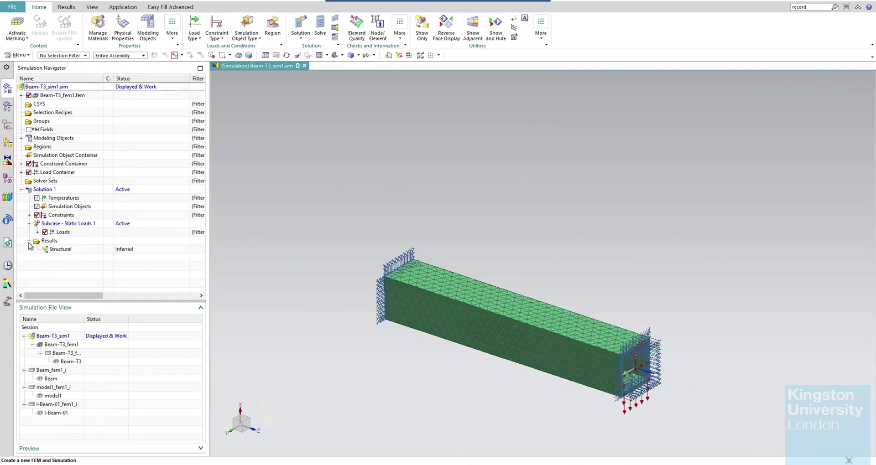
double_click(63, 250)
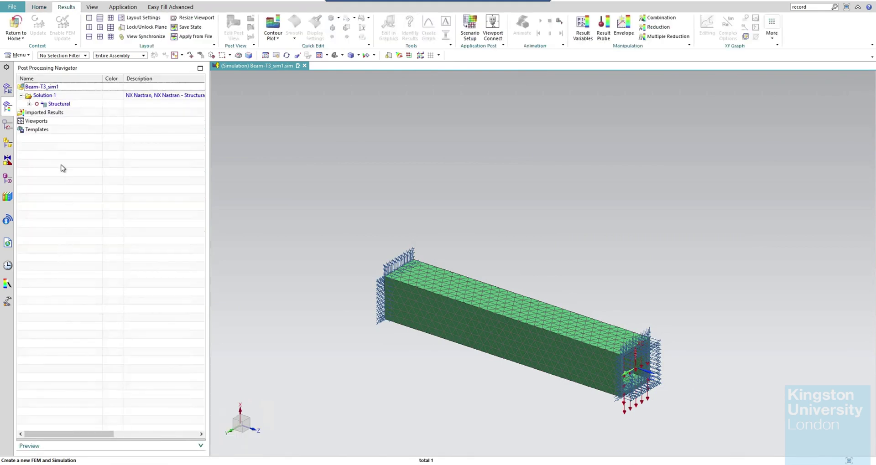
click(30, 104)
click(29, 105)
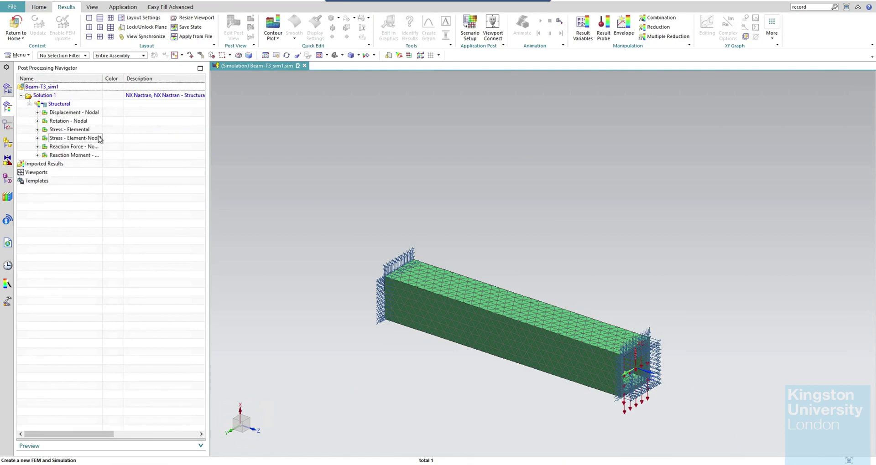
drag(104, 79, 153, 80)
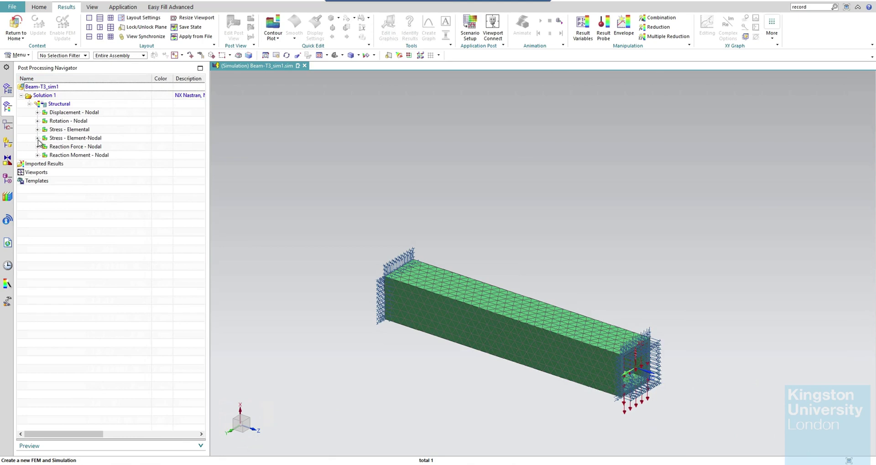
Display the element-nodal Von-Mises stress contour on the beam, and play and stop its deformation animation.
click(37, 138)
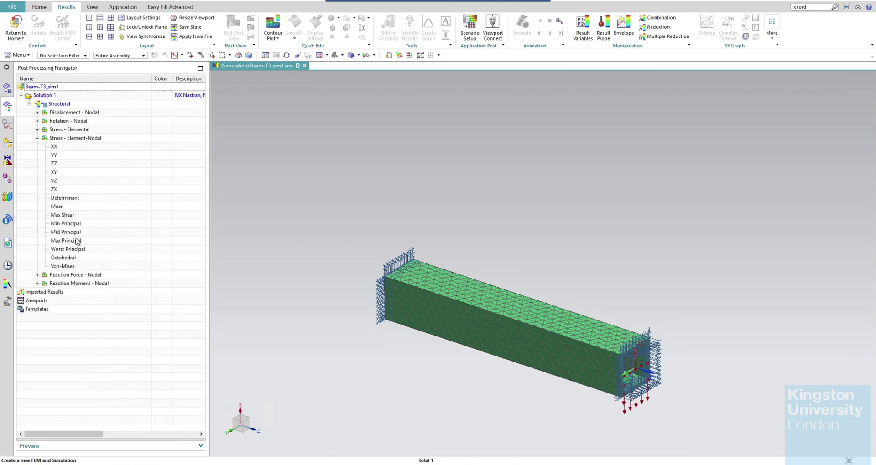
double_click(62, 266)
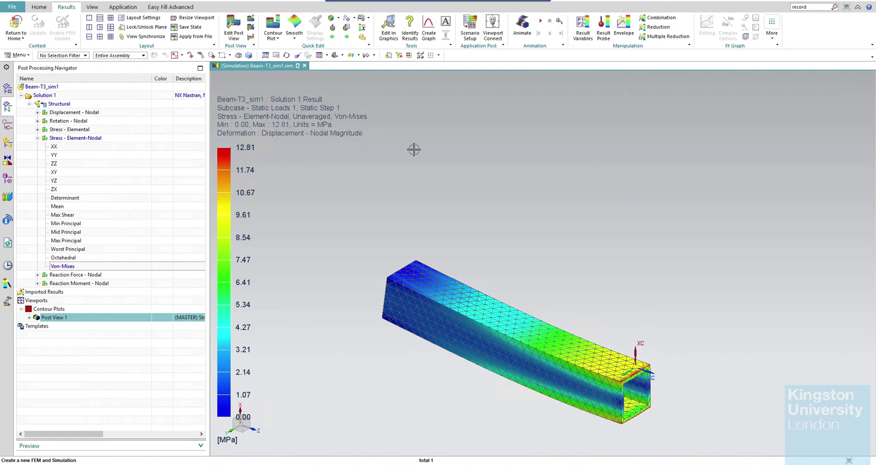
click(541, 22)
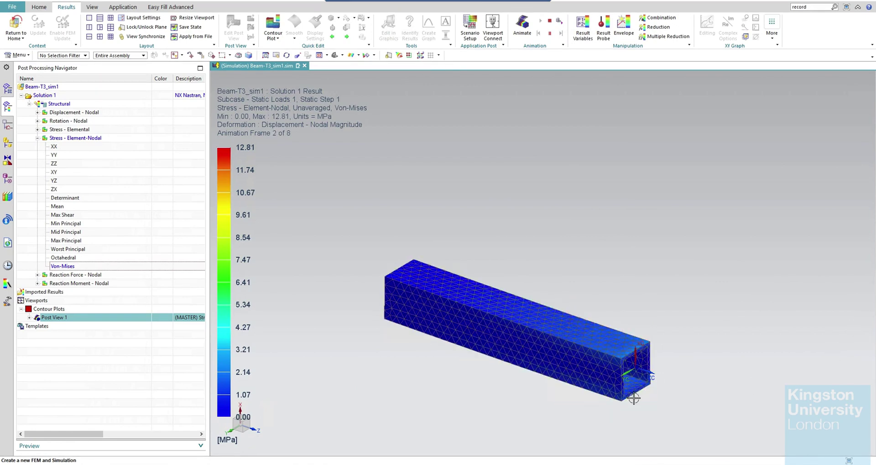
click(551, 23)
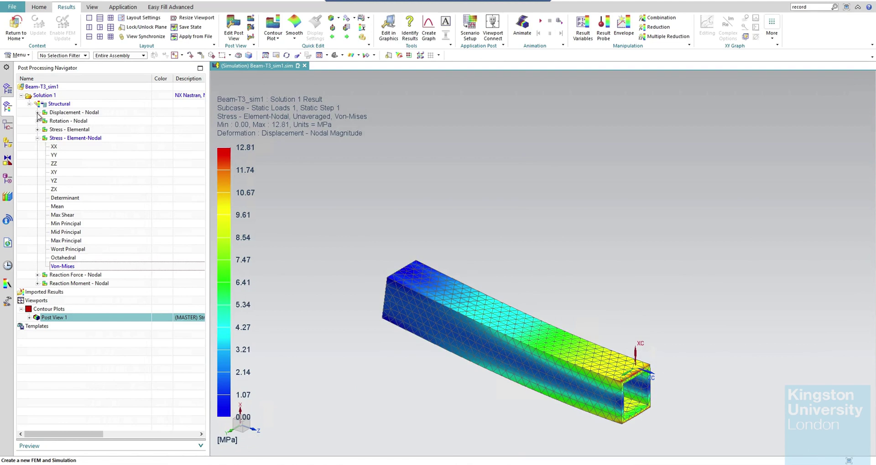
Display the nodal displacement magnitude contour on the beam, and play and stop its animation.
click(37, 112)
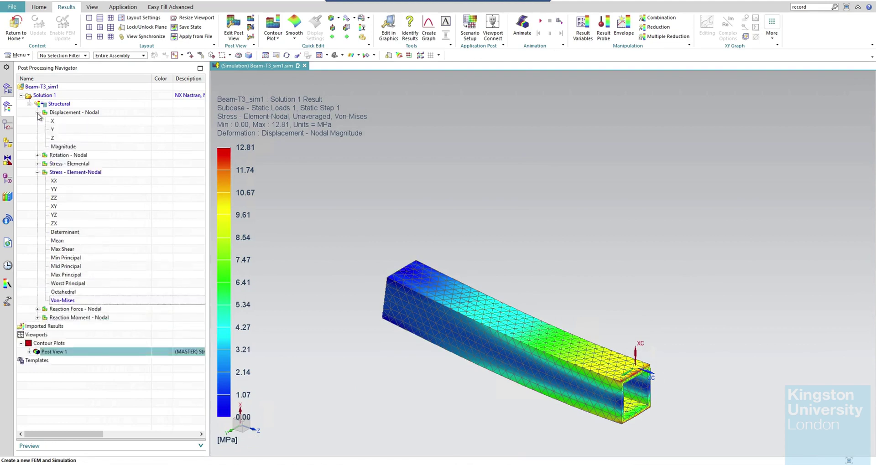
double_click(70, 148)
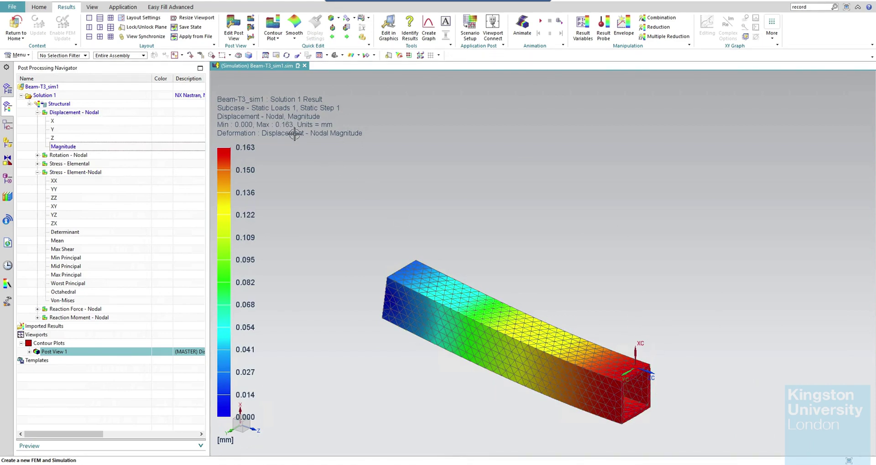
click(541, 26)
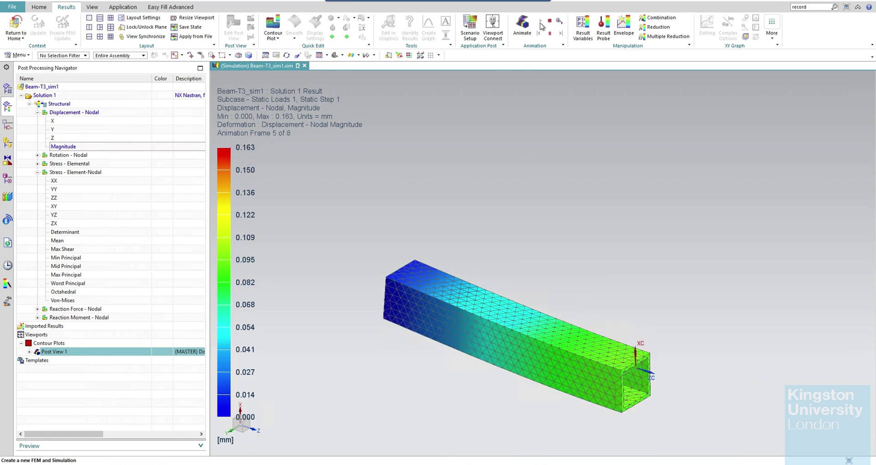
click(550, 22)
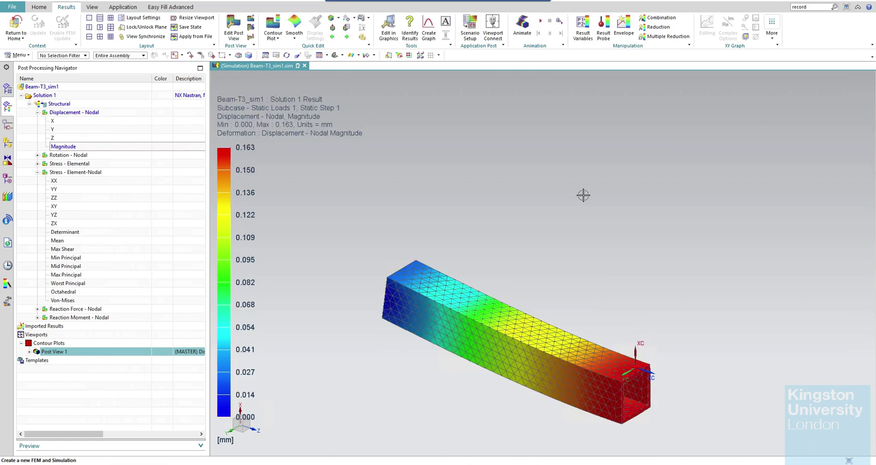